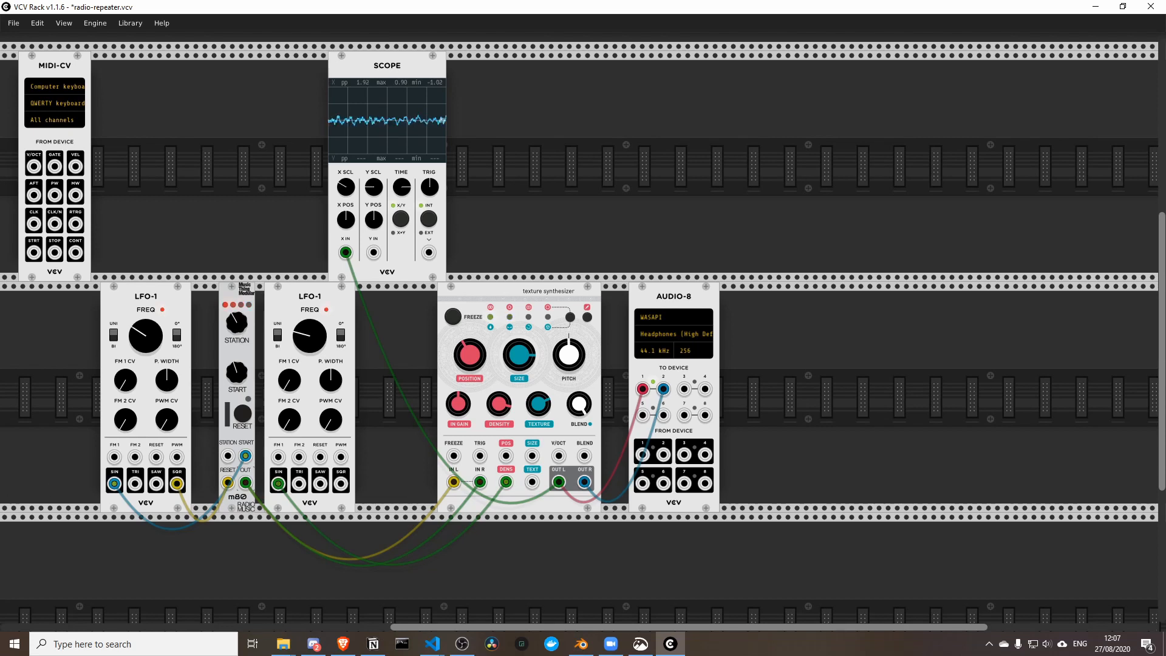
# Start a new patch, discarding the unsaved radio-repeater patch.
pyautogui.hotkey('alt', 'Tab')
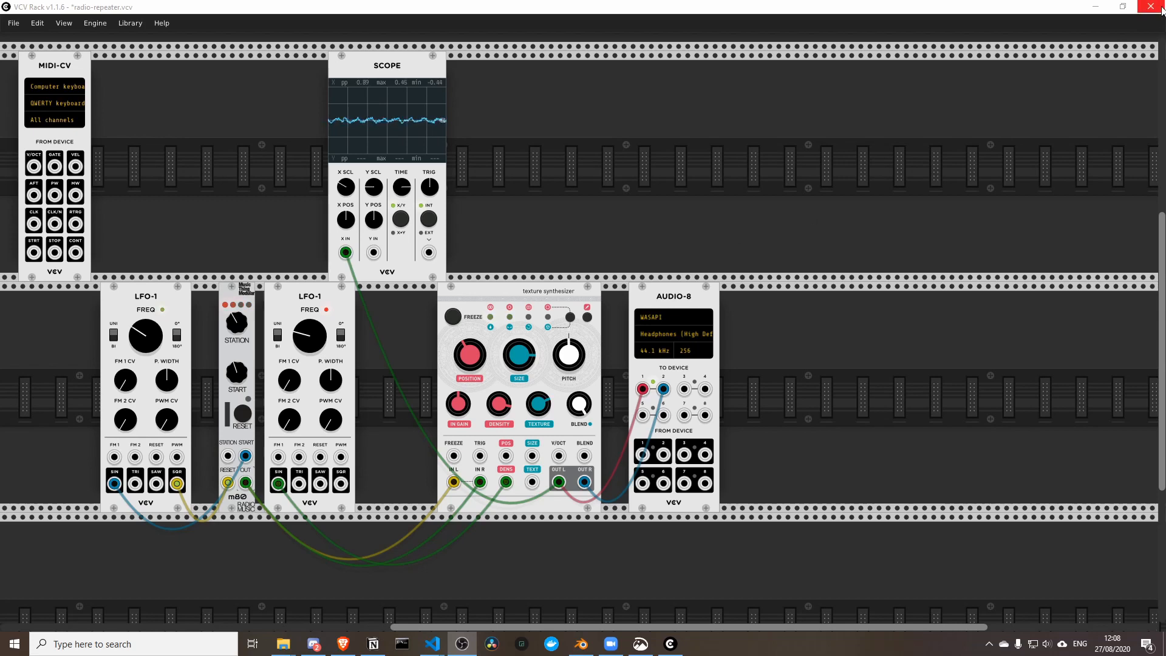
pyautogui.click(13, 23)
pyautogui.click(27, 36)
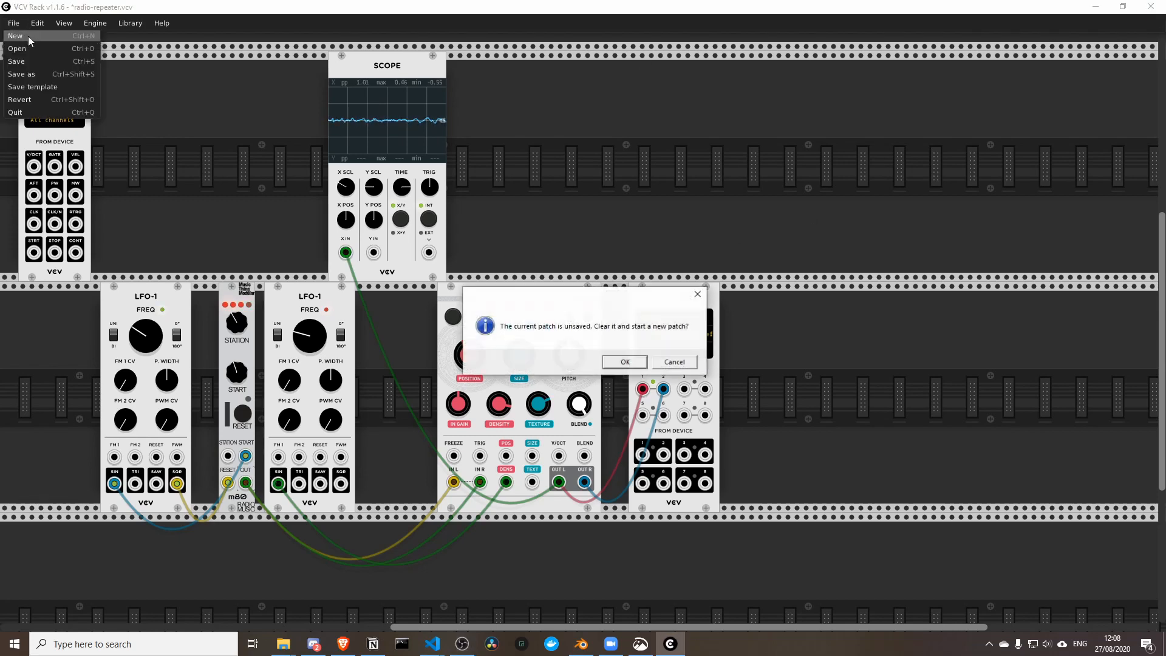
pyautogui.click(625, 362)
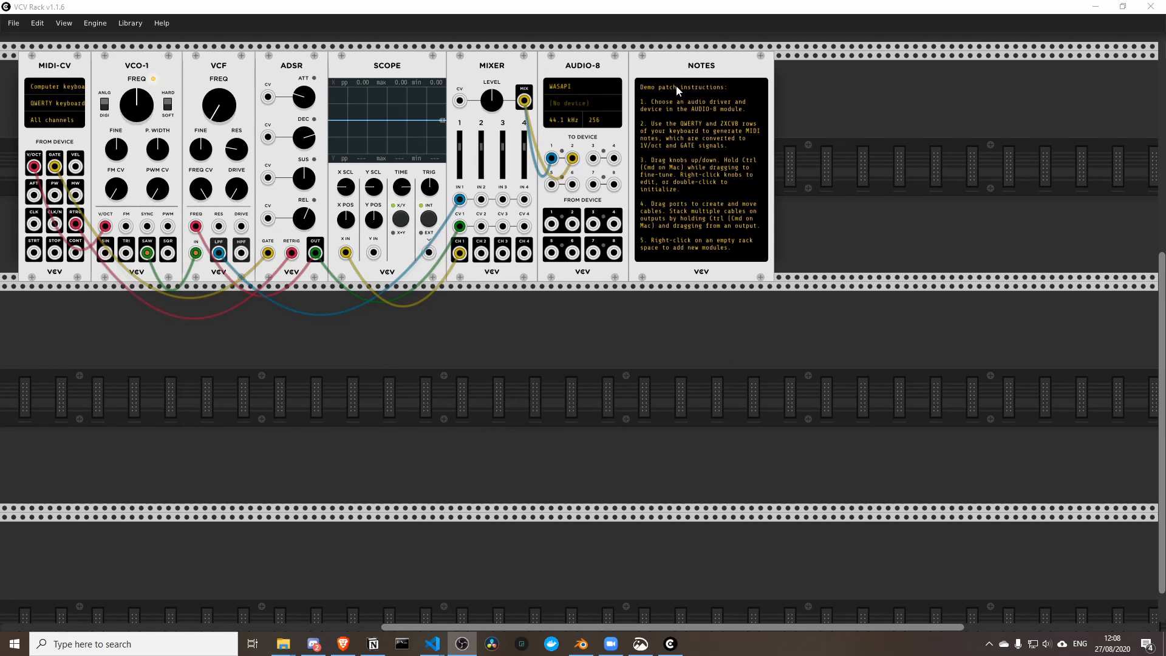
# Set the AUDIO-8 module's audio device to Headphones (High Definition Audio Device) (1-2 out).
pyautogui.click(570, 100)
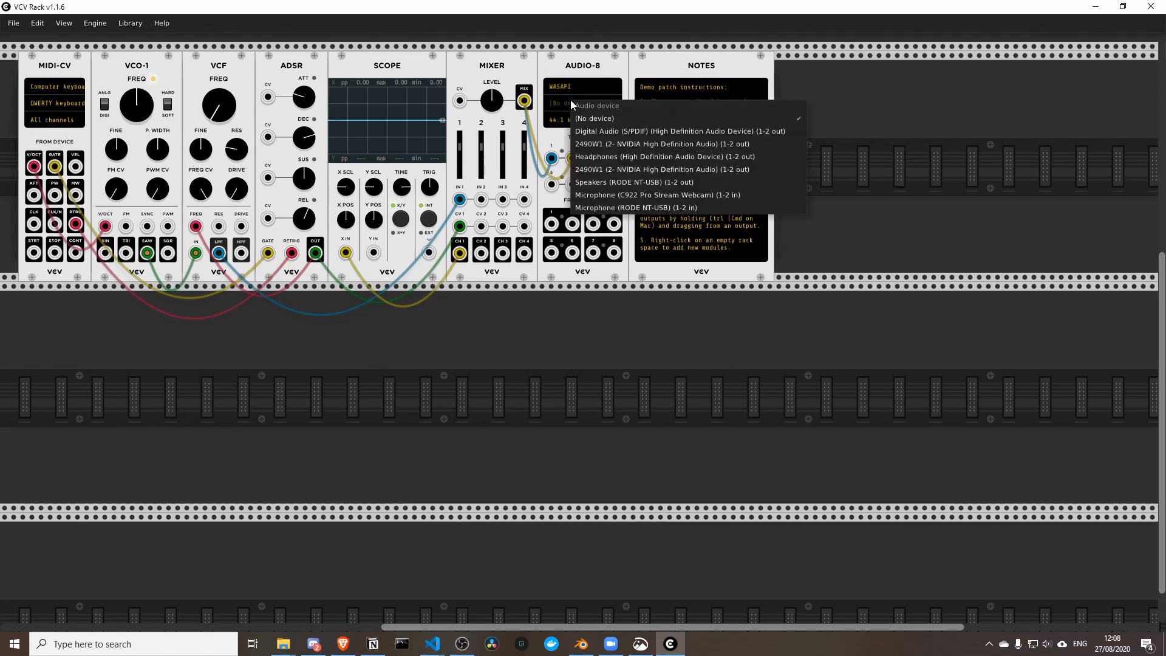
pyautogui.click(556, 98)
pyautogui.click(556, 99)
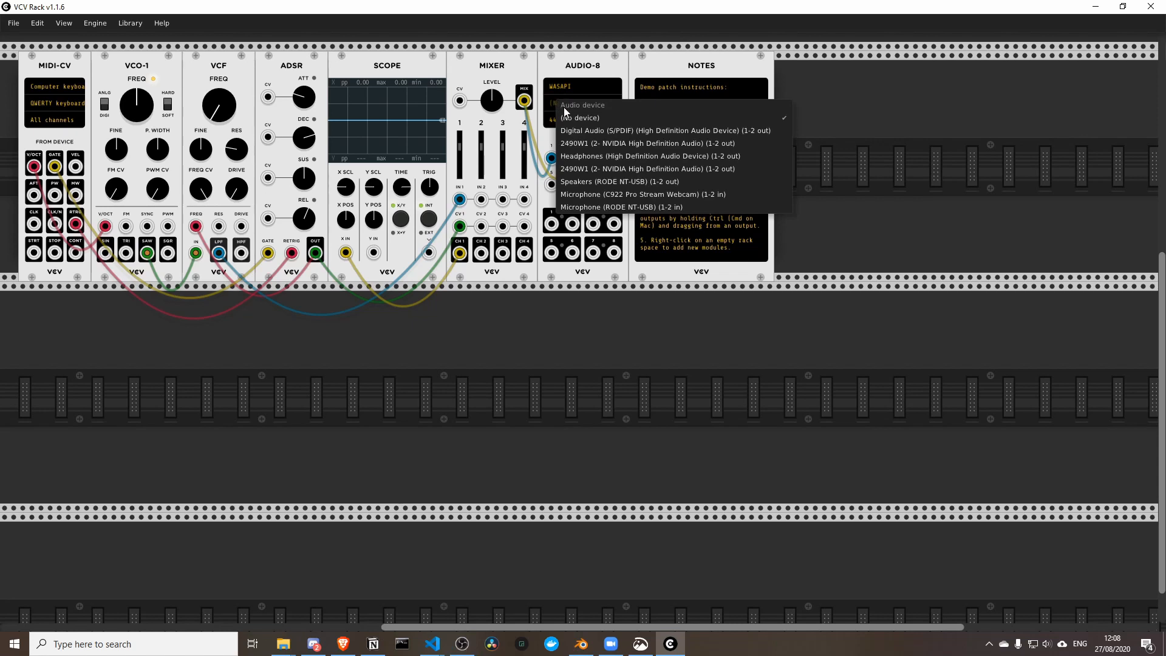
pyautogui.click(580, 157)
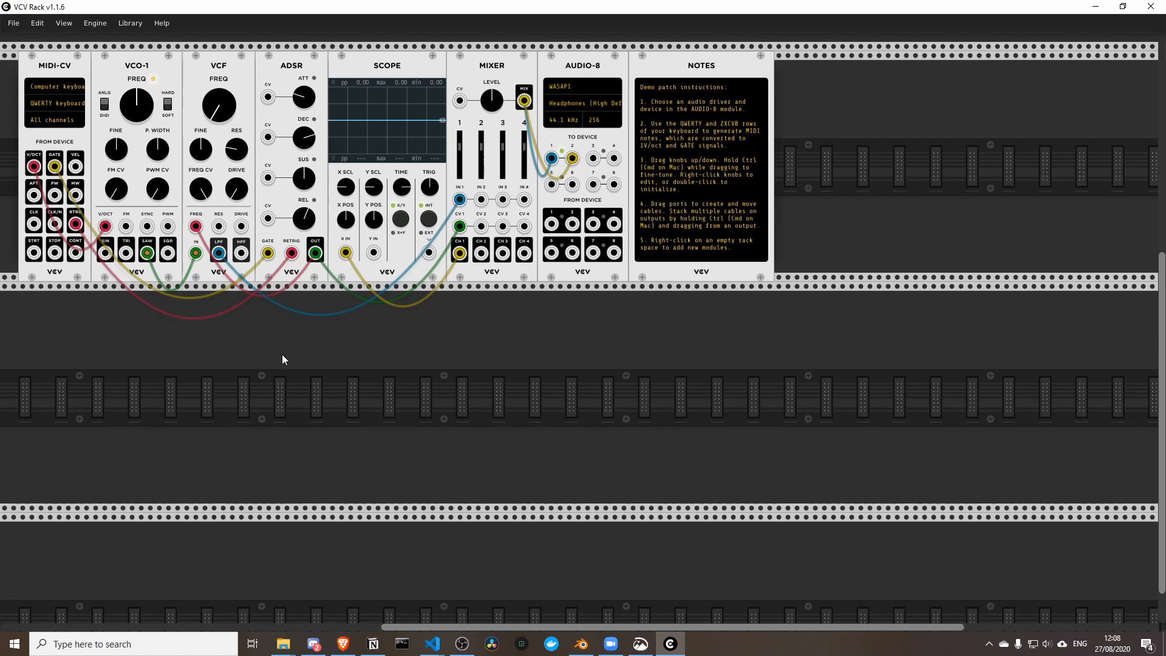
# Play the computer-keyboard note Z three times to test the template patch's sound.
pyautogui.press('z')
pyautogui.press('z')
pyautogui.press('z')
# Open the online VCV Library in the browser to manage plugins.
pyautogui.click(162, 24)
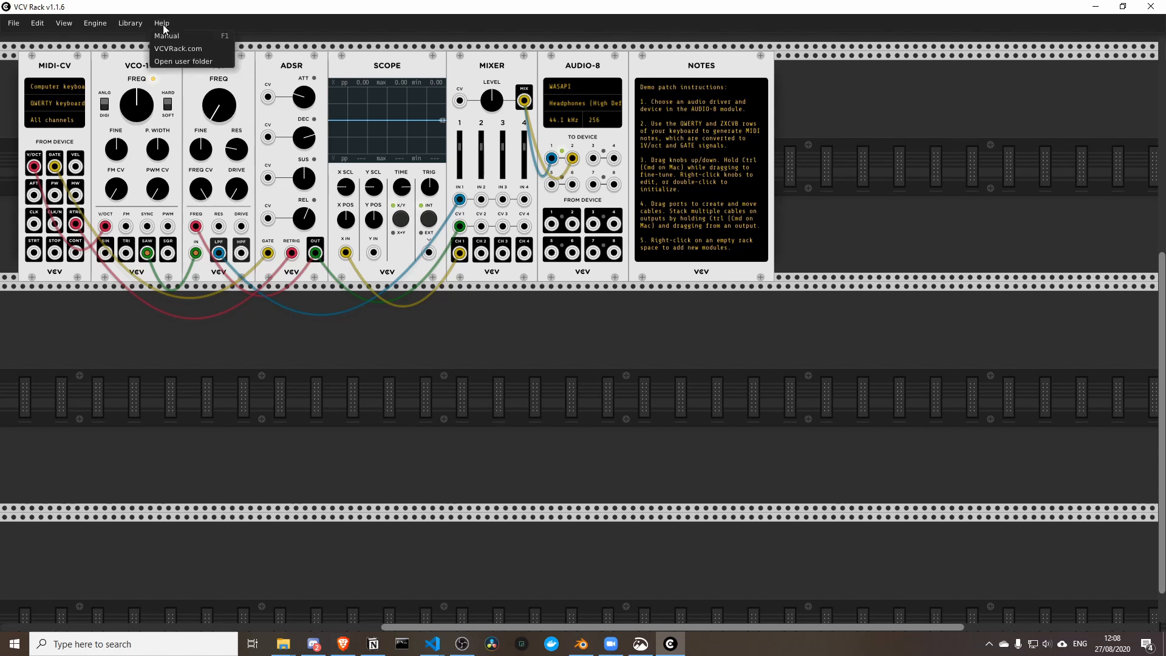
pyautogui.click(121, 23)
pyautogui.click(132, 23)
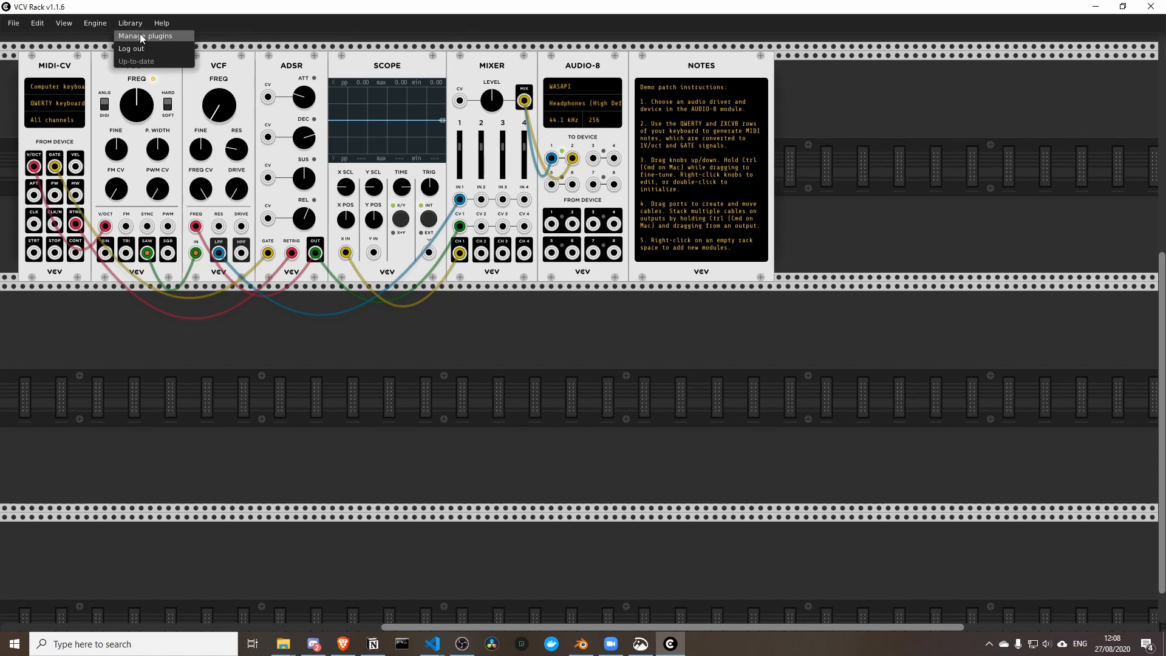
pyautogui.click(140, 34)
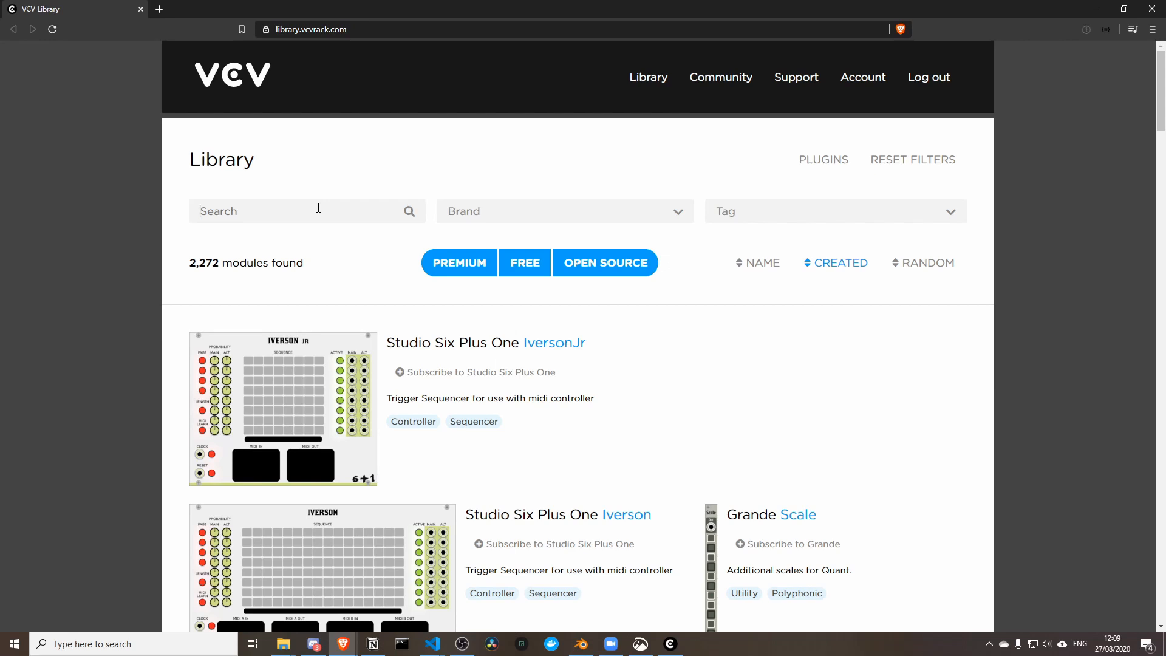
# Search the module library for "audible instruments" and look through the matching modules.
pyautogui.hotkey('alt', 'Tab')
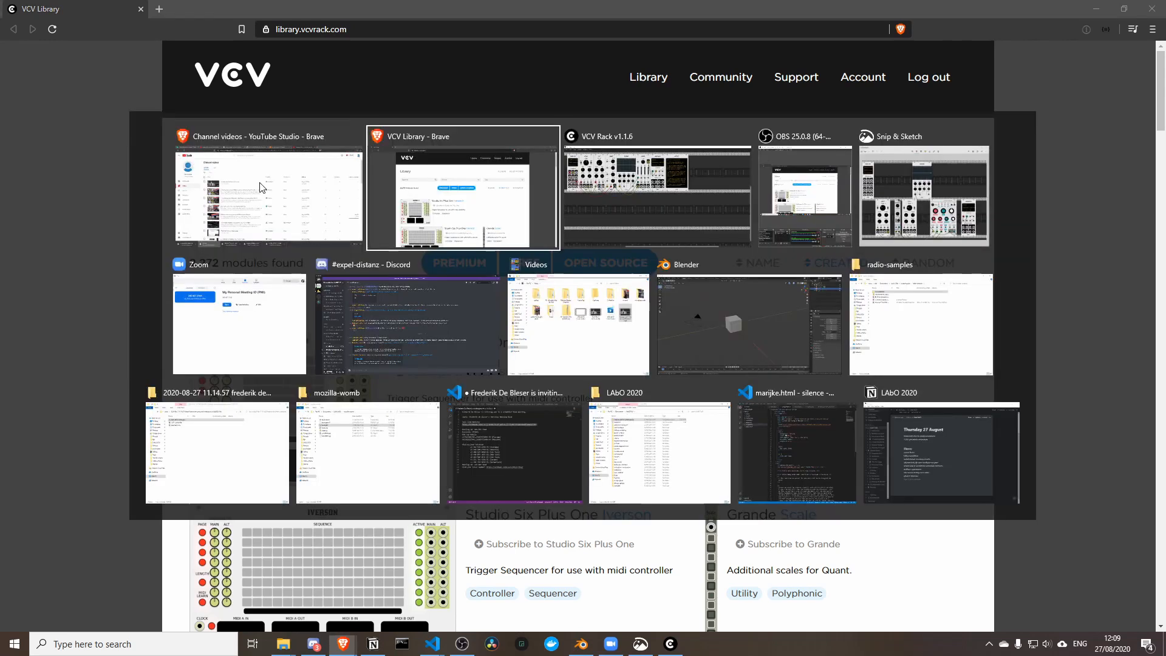
pyautogui.hotkey('alt', 'Tab')
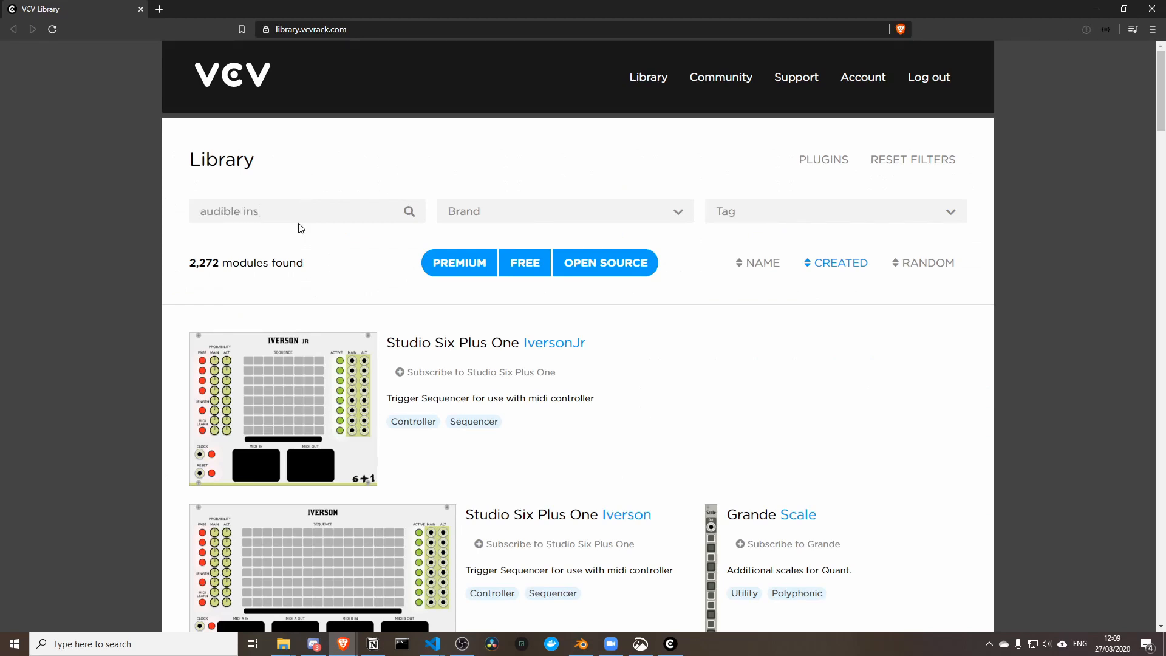
pyautogui.write('nts')
pyautogui.press('Return')
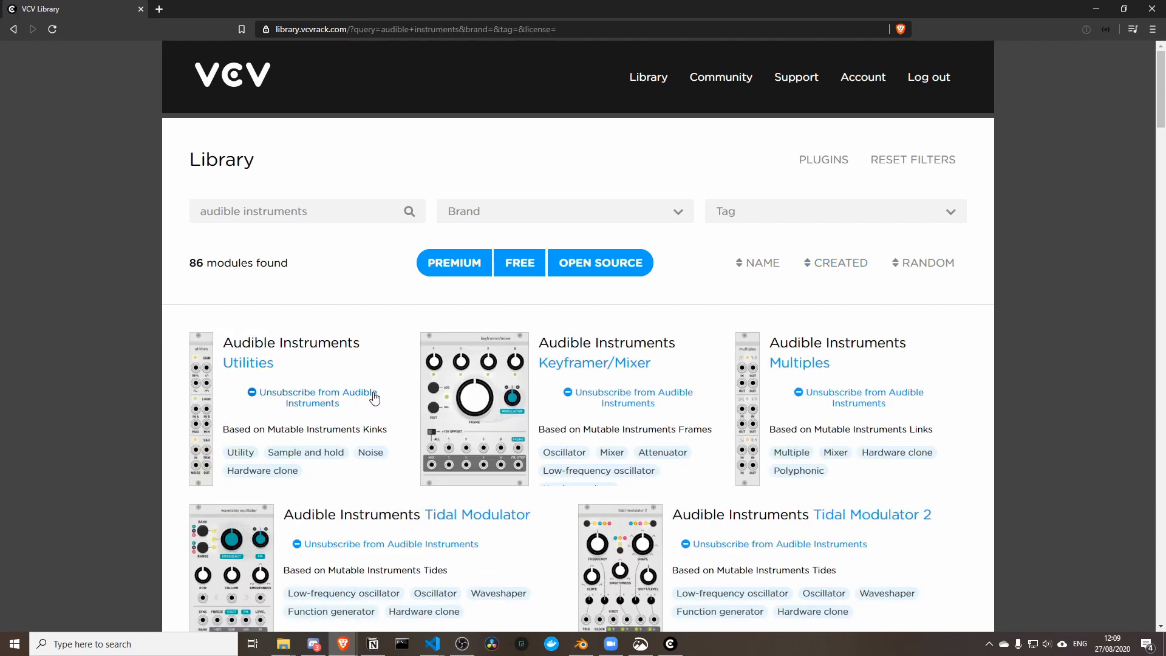
pyautogui.scroll(-2, 346, 415)
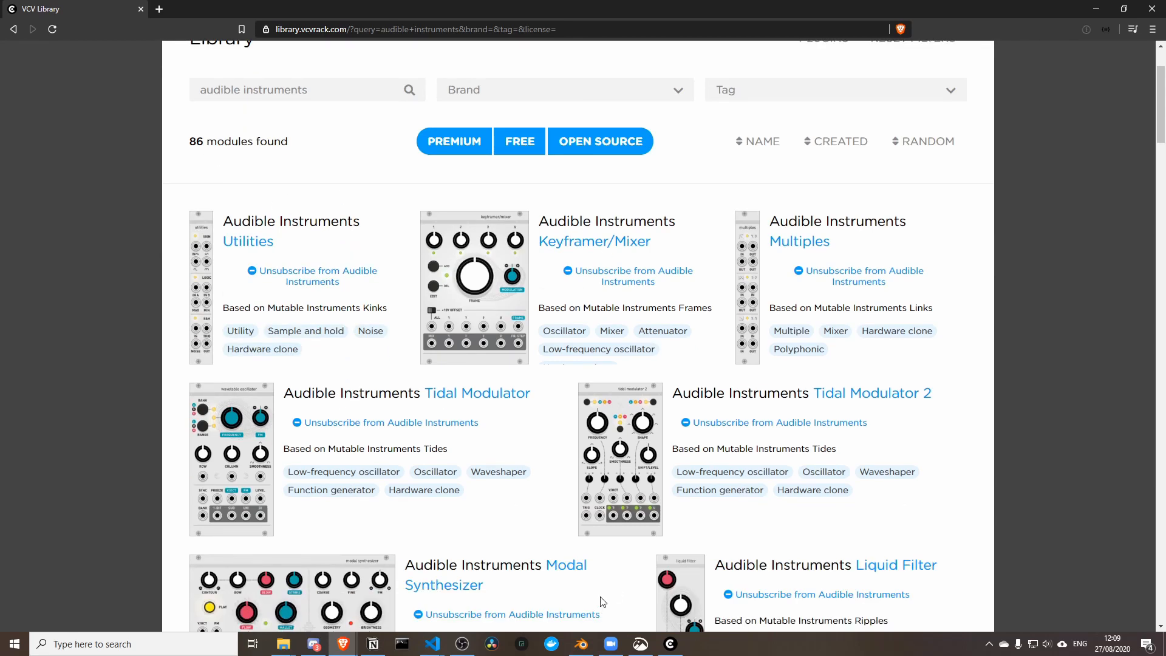
pyautogui.tripleClick(305, 89)
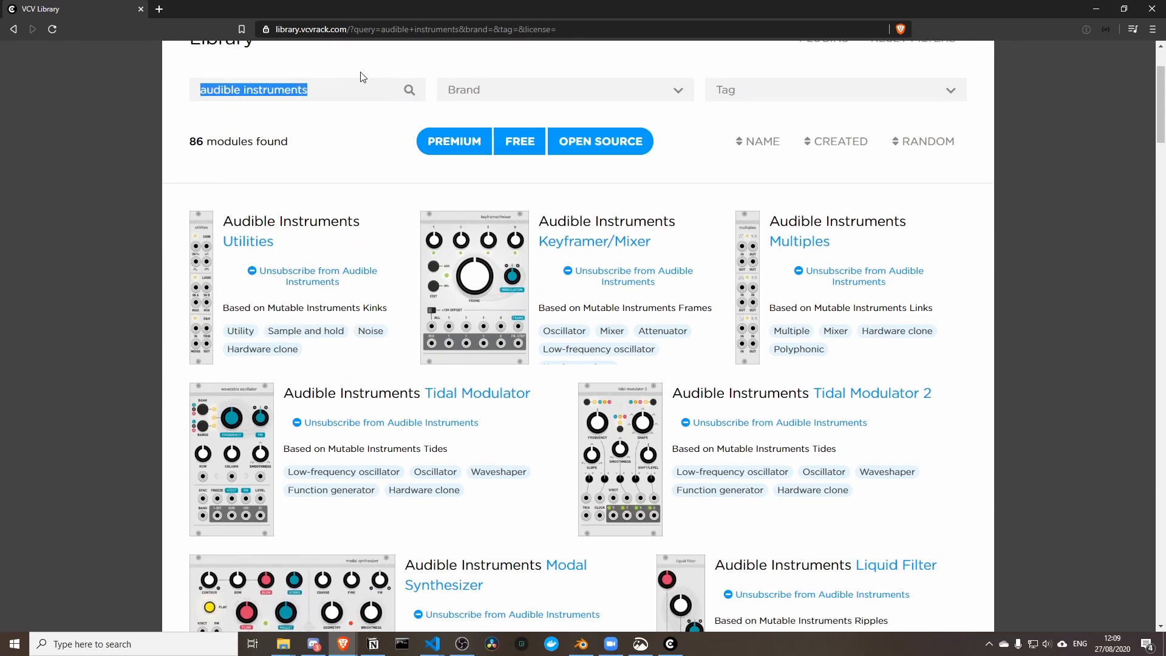
pyautogui.hotkey('alt', 'Tab')
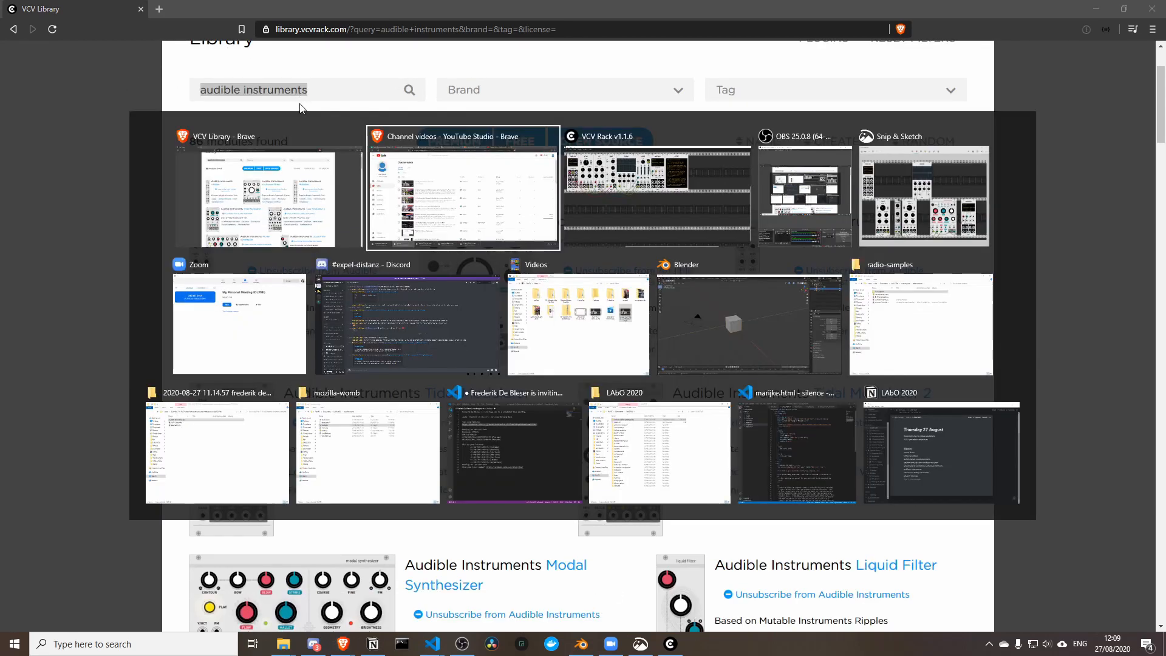
pyautogui.press('Escape')
# Open the library's full plugin list and browse through its entries.
pyautogui.scroll(2, 543, 168)
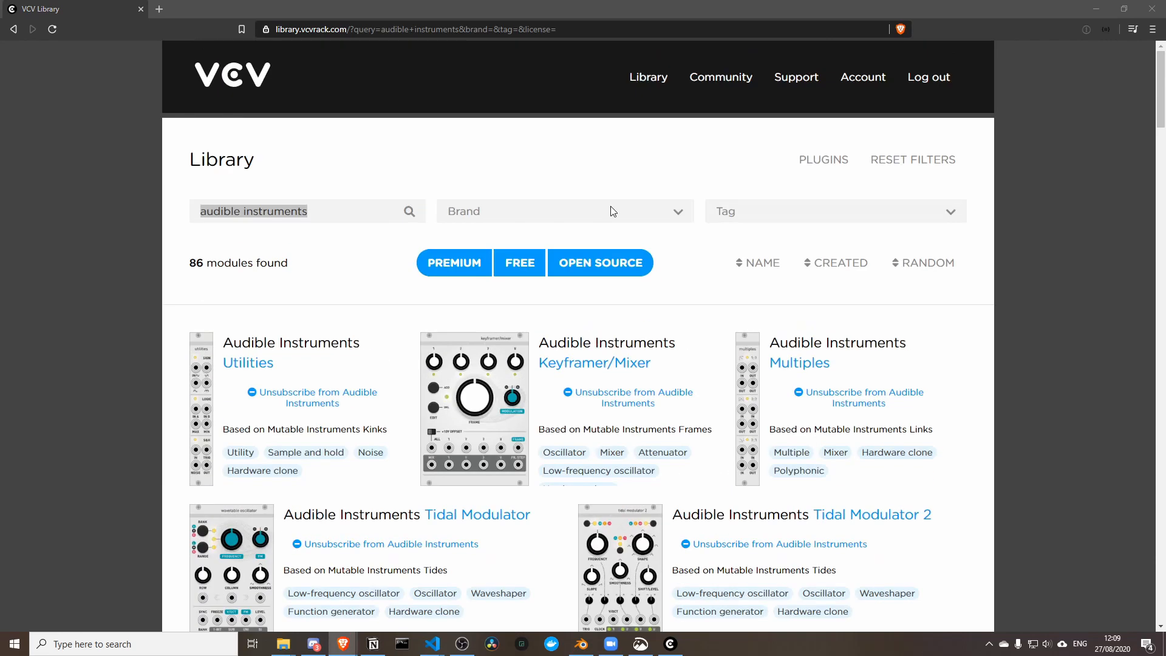
pyautogui.click(823, 159)
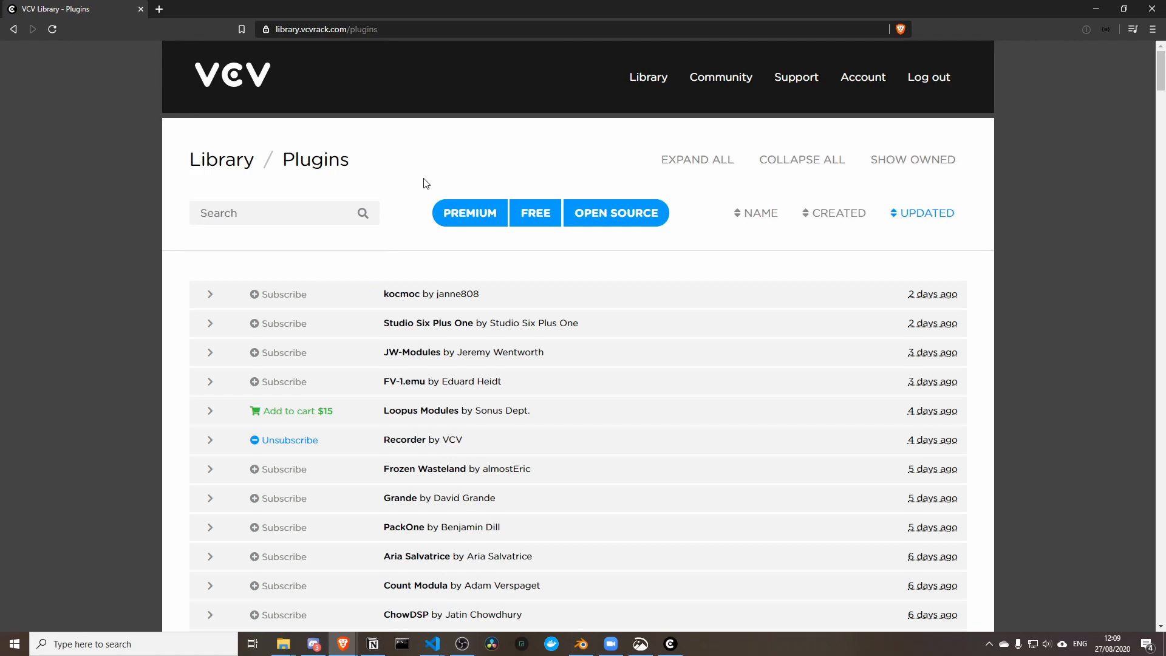
pyautogui.scroll(-20, 426, 184)
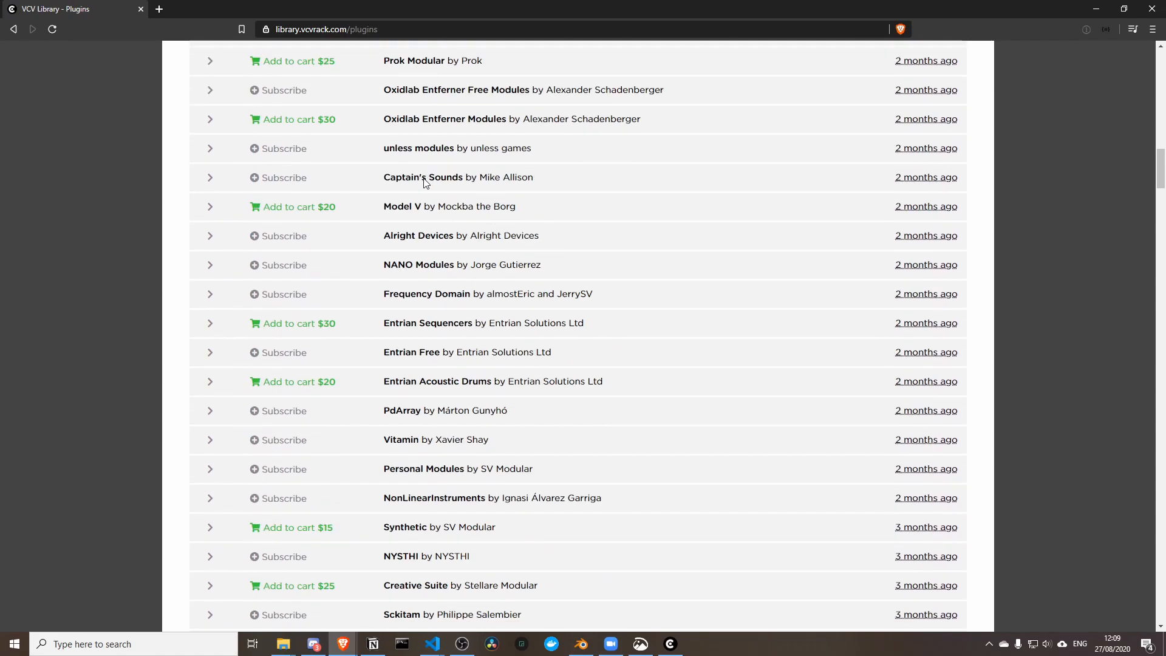
pyautogui.scroll(-15, 427, 184)
pyautogui.scroll(20, 413, 201)
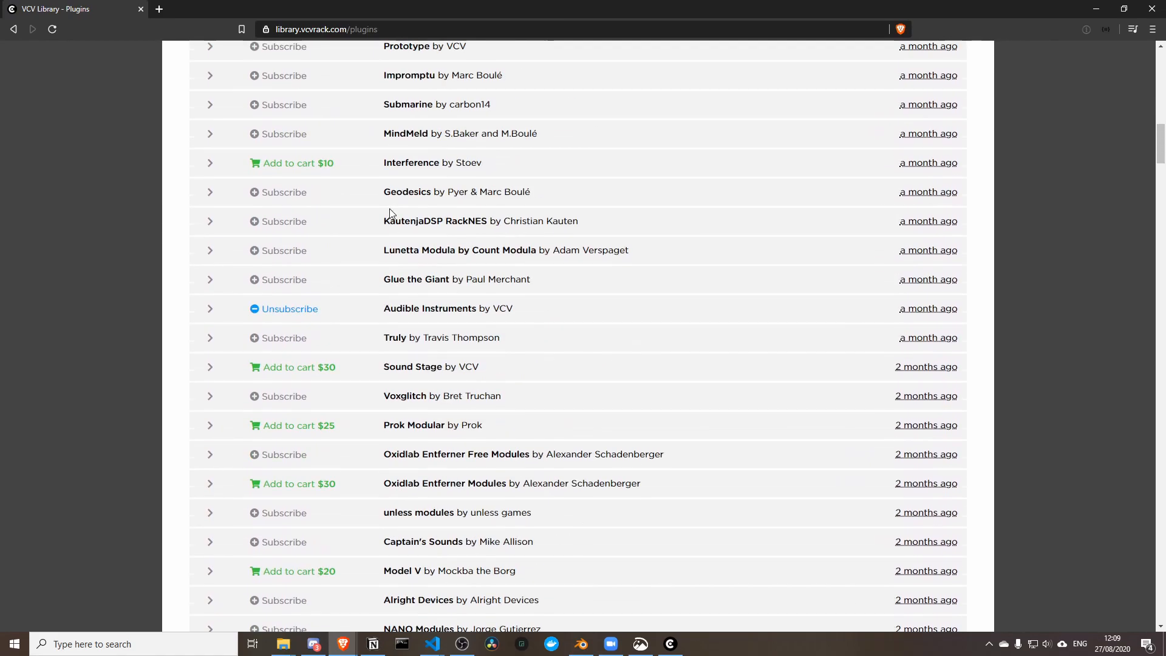
pyautogui.scroll(15, 389, 209)
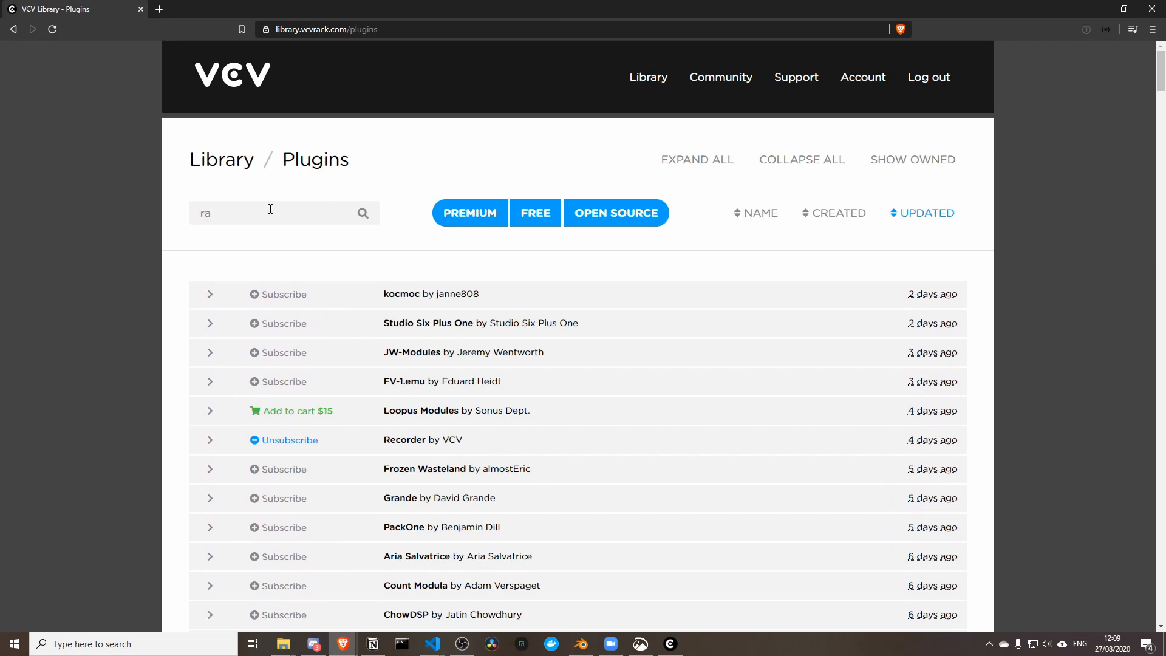
# Search the plugin list for "radio sampler", and repeat the search with "radio".
pyautogui.write('r')
pyautogui.press('Return')
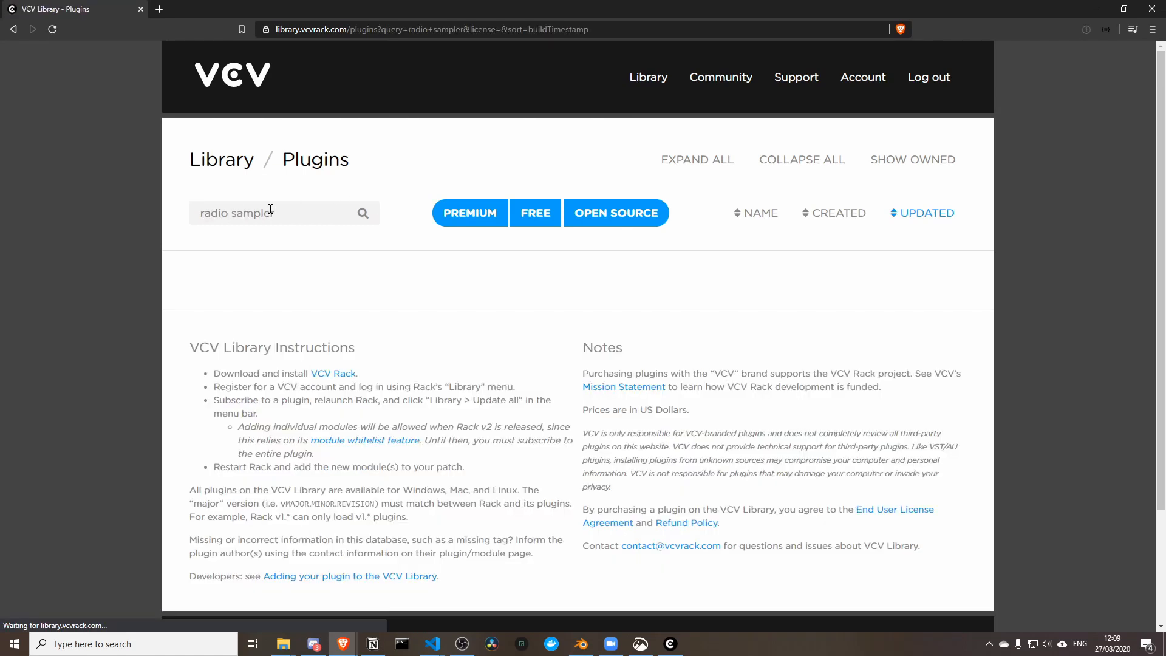
pyautogui.tripleClick(271, 209)
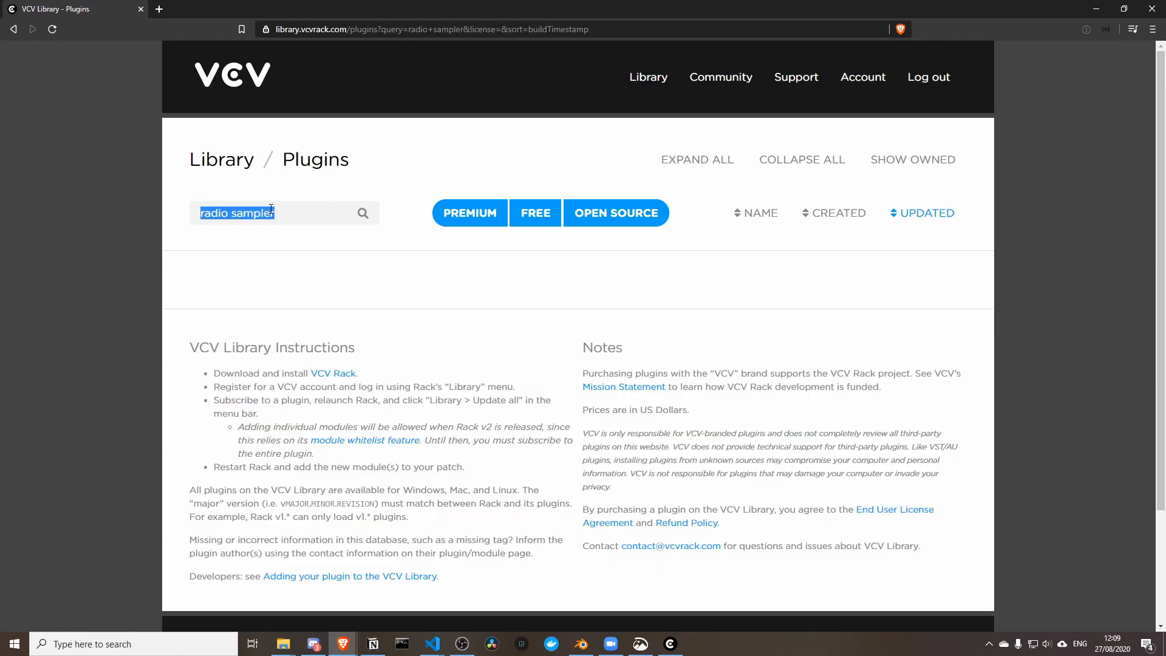
pyautogui.write('radio')
pyautogui.press('Return')
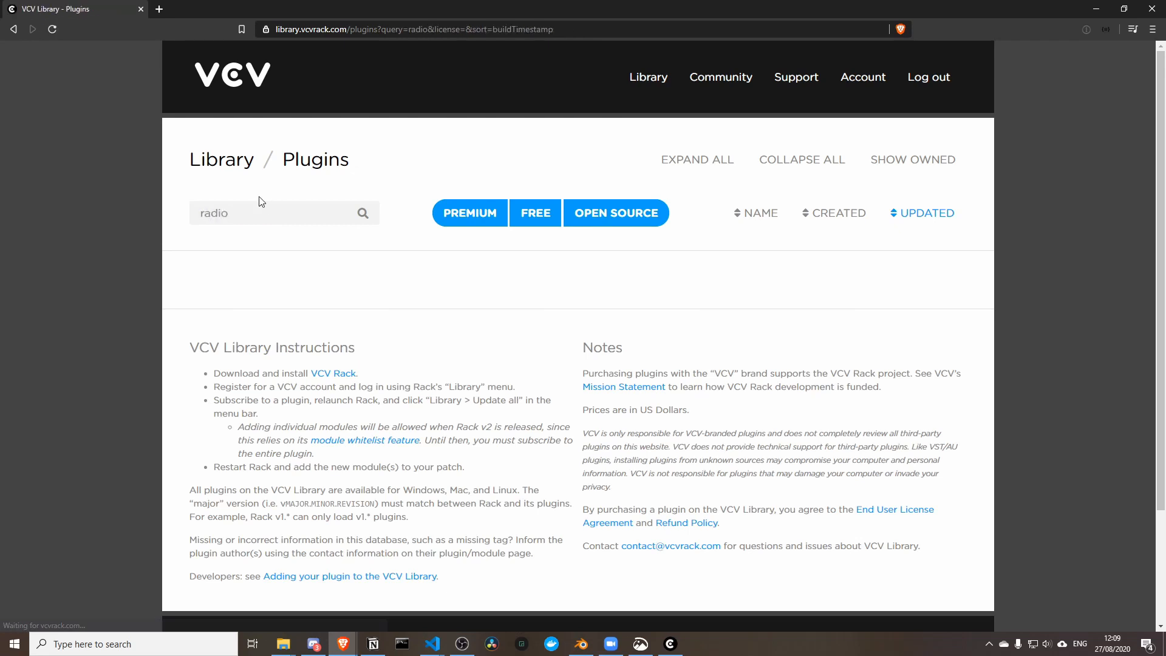
# Clear the plugin search and filter the list to free plugins.
pyautogui.doubleClick(254, 215)
pyautogui.press('BackSpace')
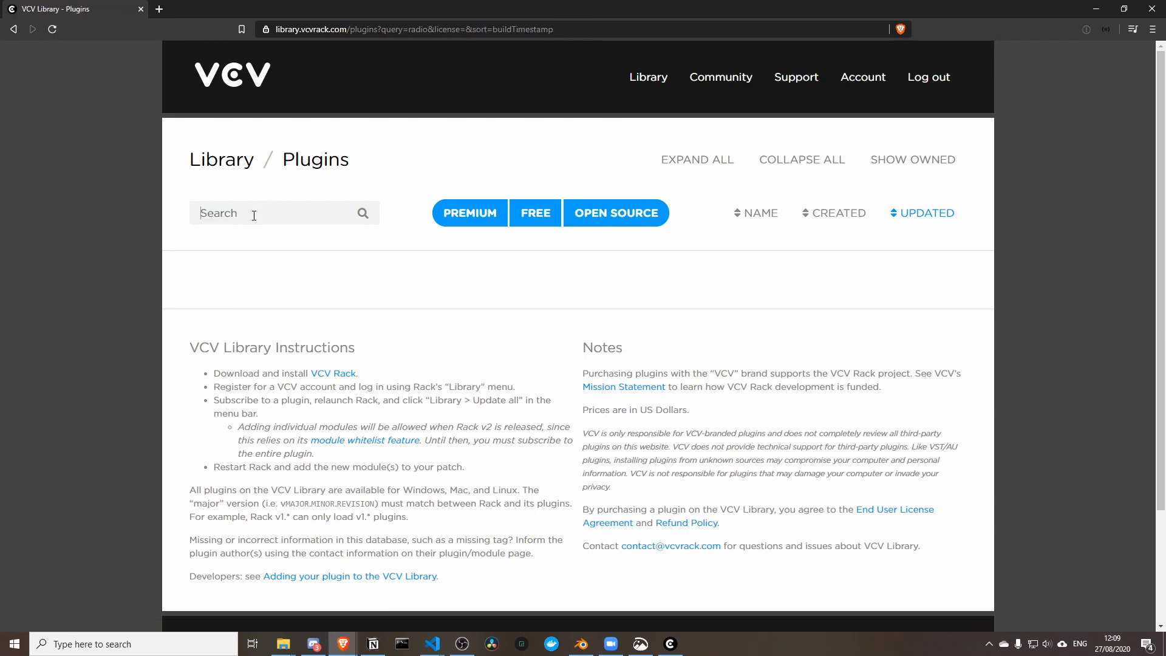
pyautogui.press('Return')
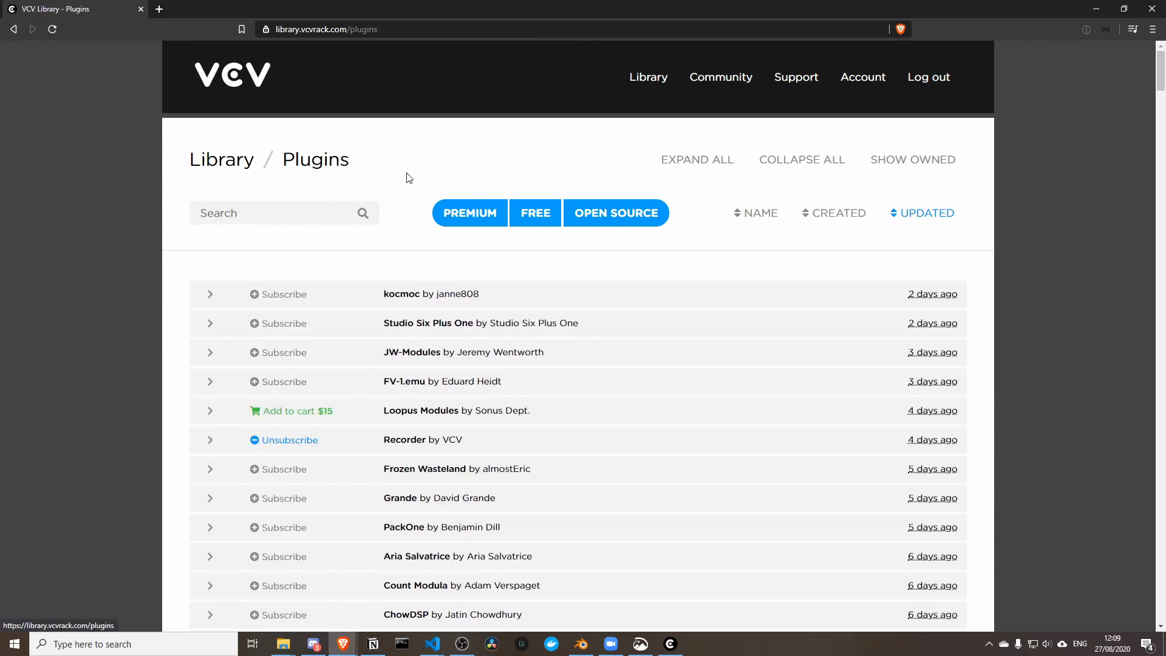
pyautogui.click(541, 219)
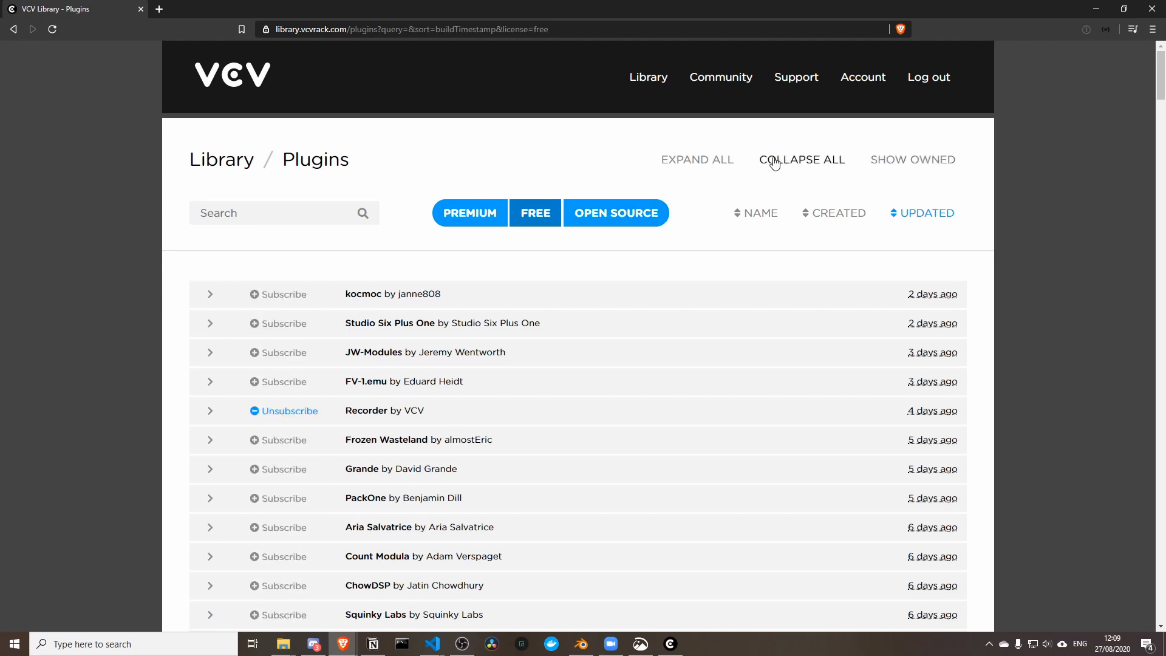
# Return to the main module library and filter the modules by the Sampler tag.
pyautogui.click(669, 84)
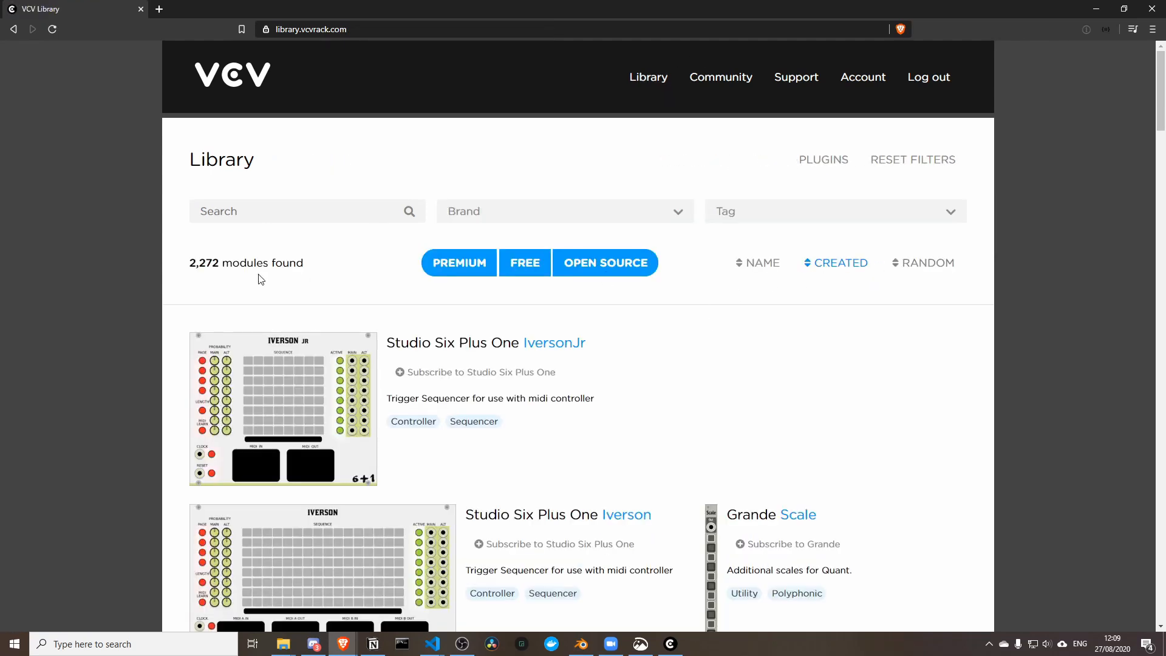
pyautogui.click(812, 218)
pyautogui.scroll(-14, 802, 367)
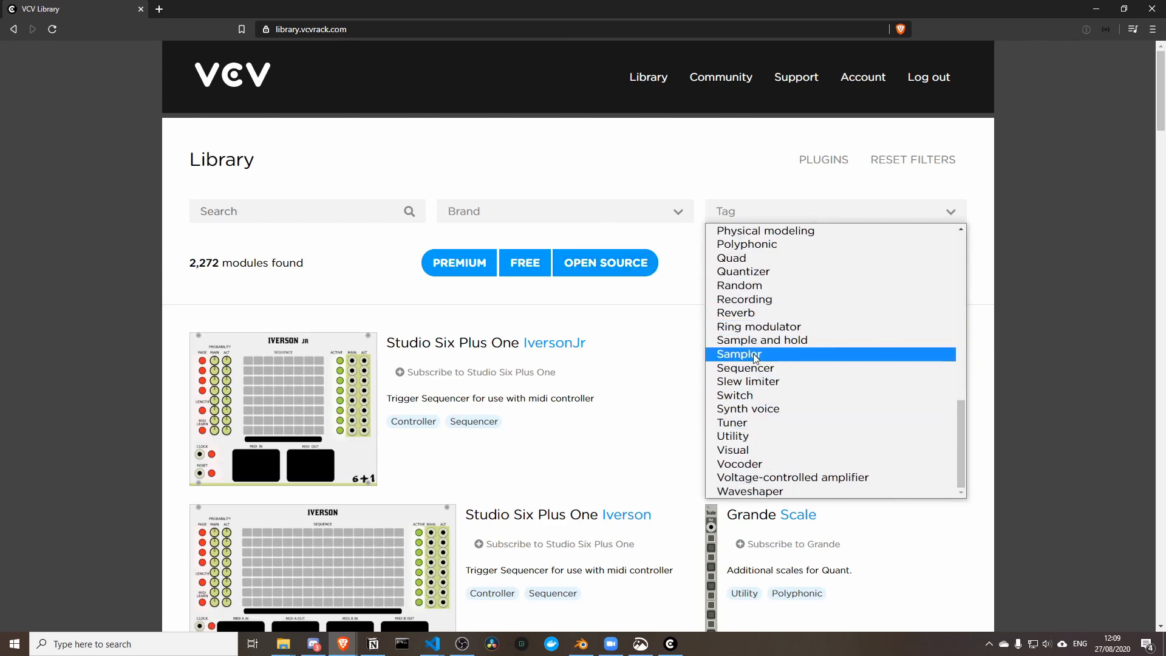
pyautogui.click(753, 354)
# Find the modular80 Radio Music module among the sampler modules and open its page.
pyautogui.scroll(-5, 658, 314)
pyautogui.scroll(-13, 657, 314)
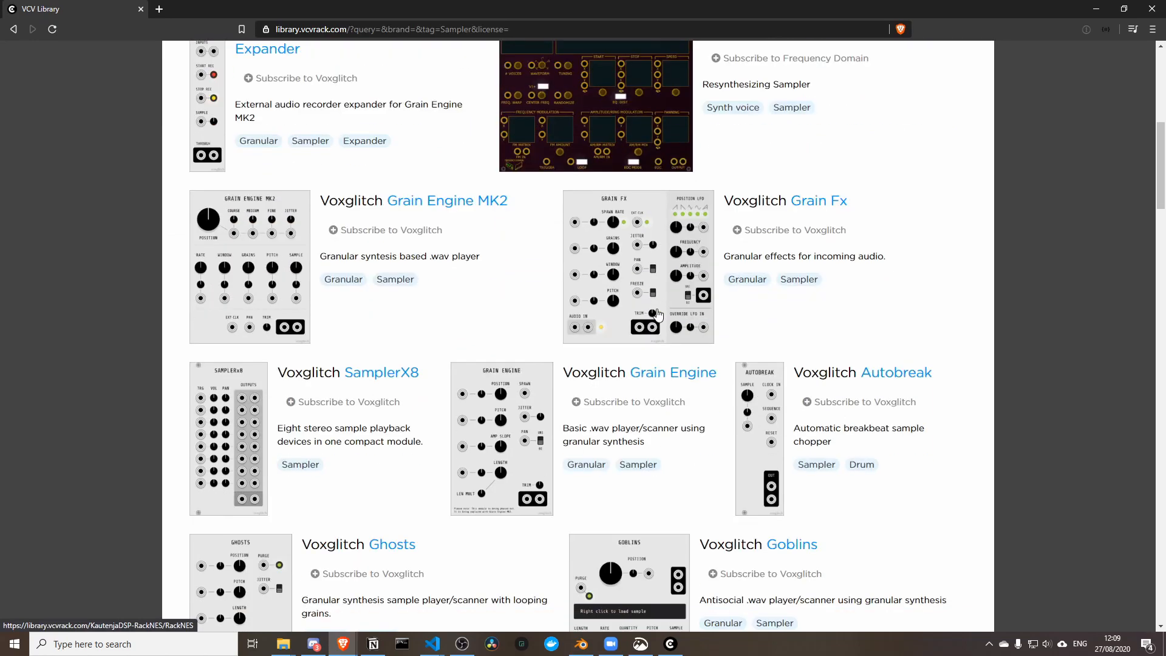
pyautogui.scroll(-14, 659, 314)
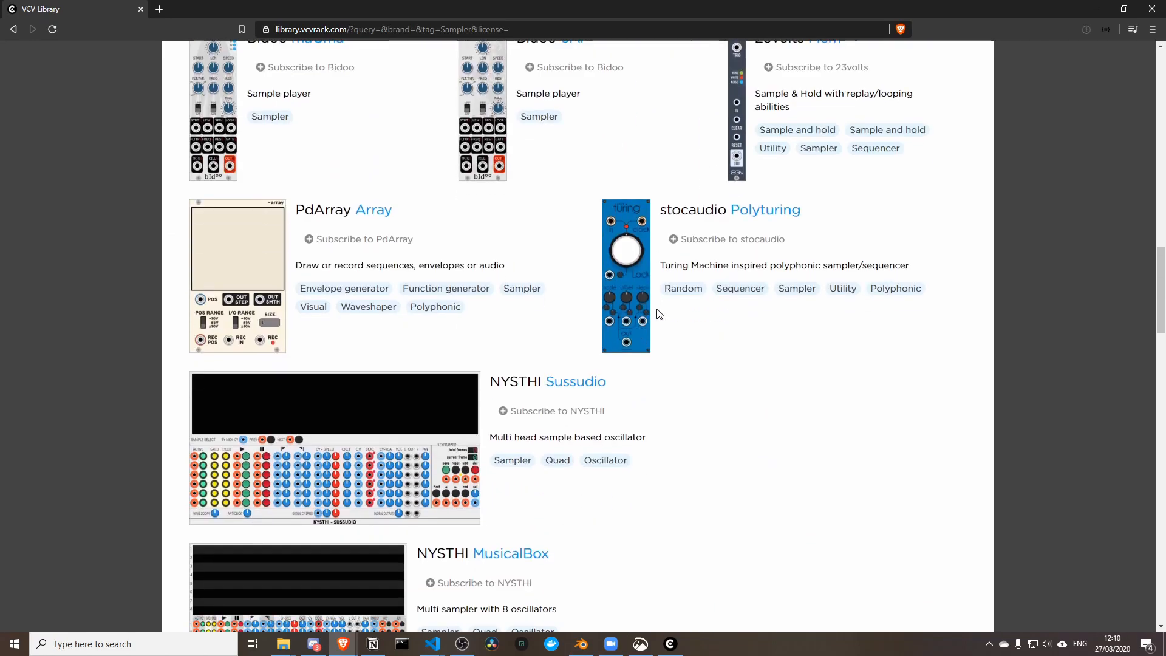
pyautogui.scroll(-15, 659, 314)
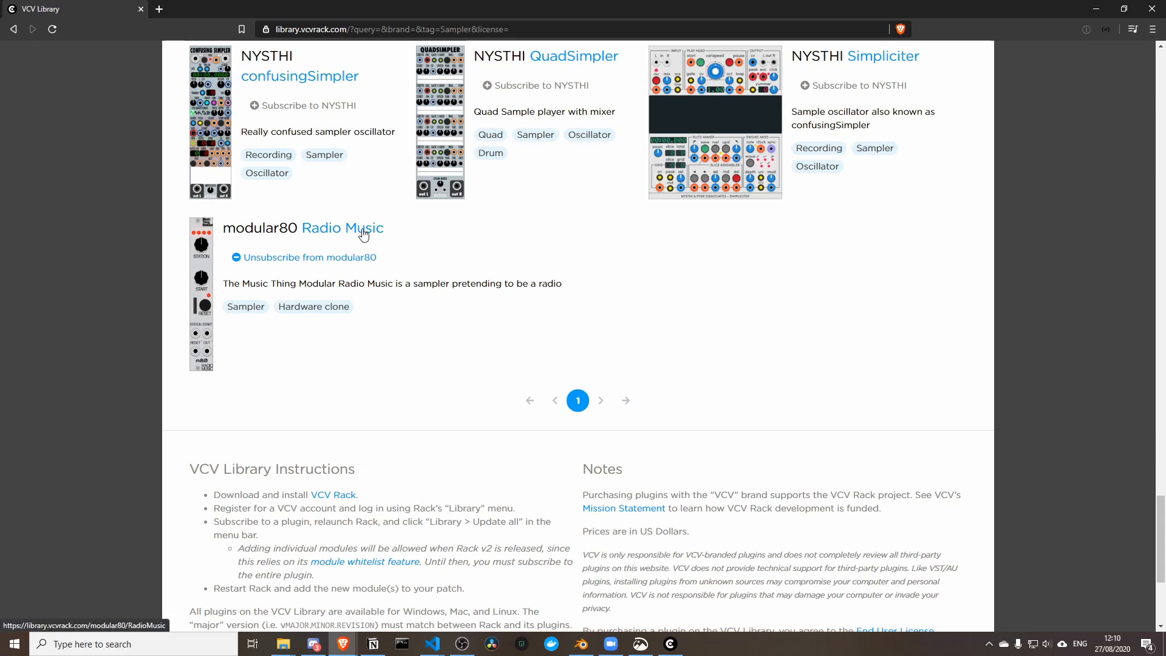
pyautogui.click(322, 233)
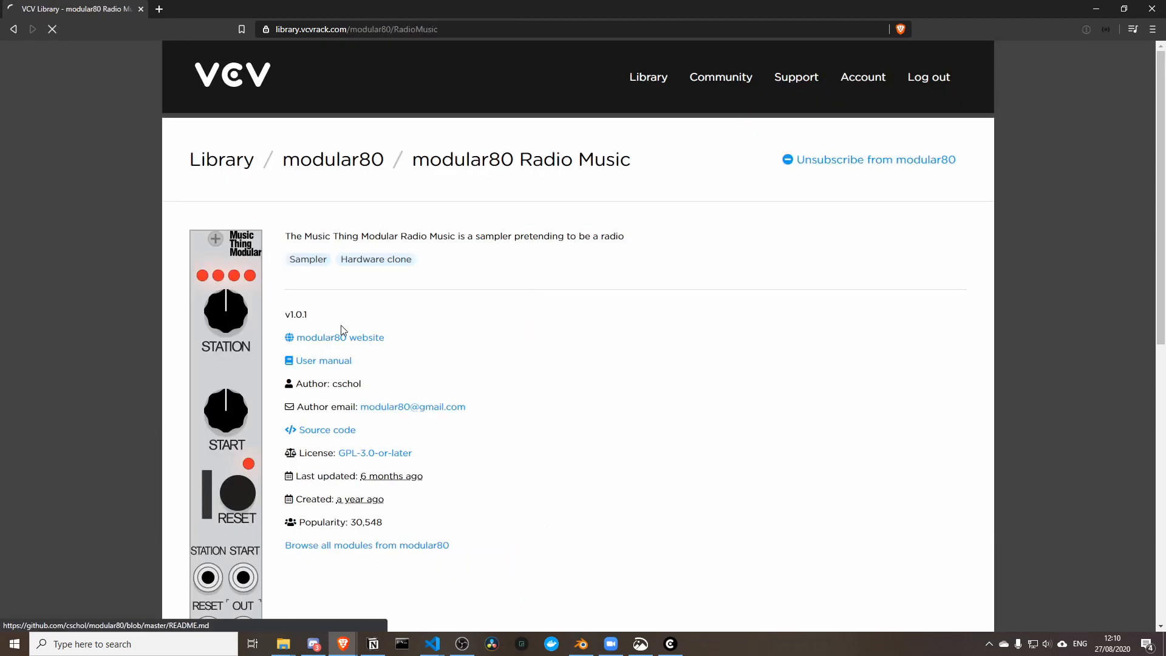
# Open the user manual for modular80 and find its Radio Music section.
pyautogui.click(352, 337)
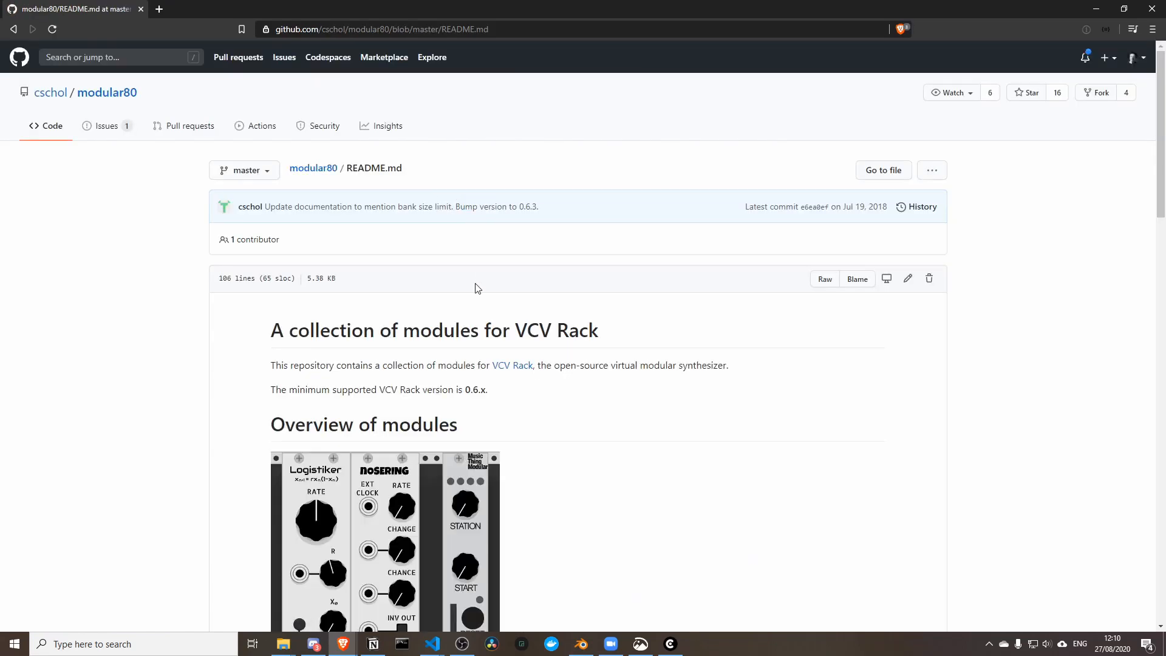
pyautogui.scroll(-4, 477, 288)
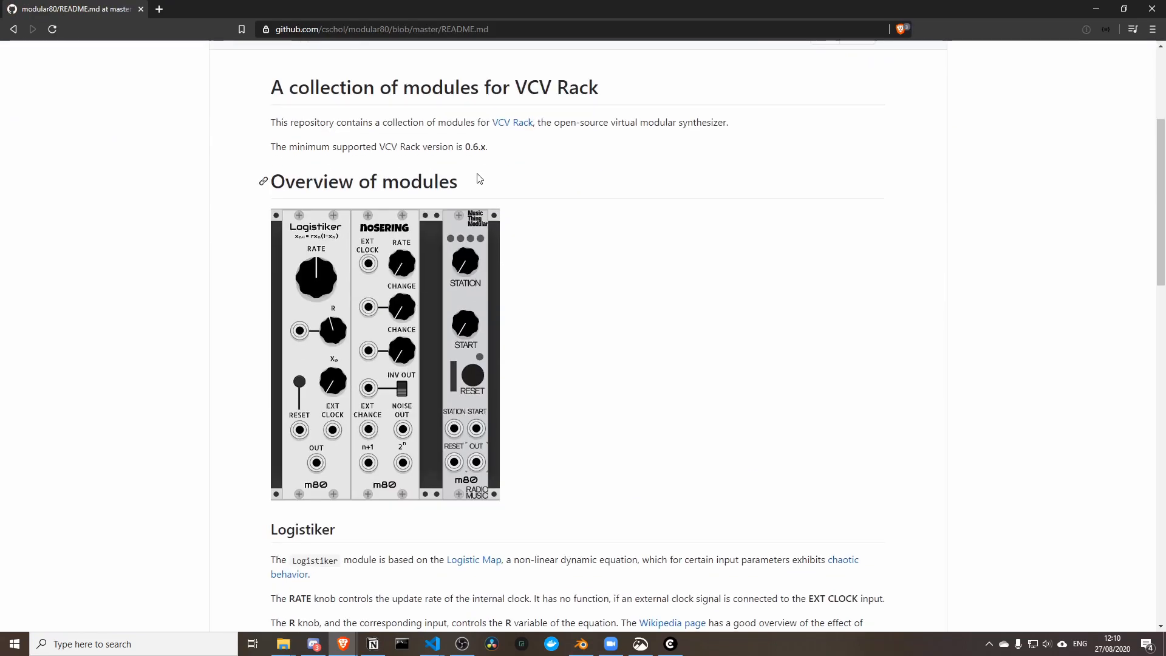
pyautogui.scroll(-5, 480, 173)
pyautogui.scroll(-12, 380, 238)
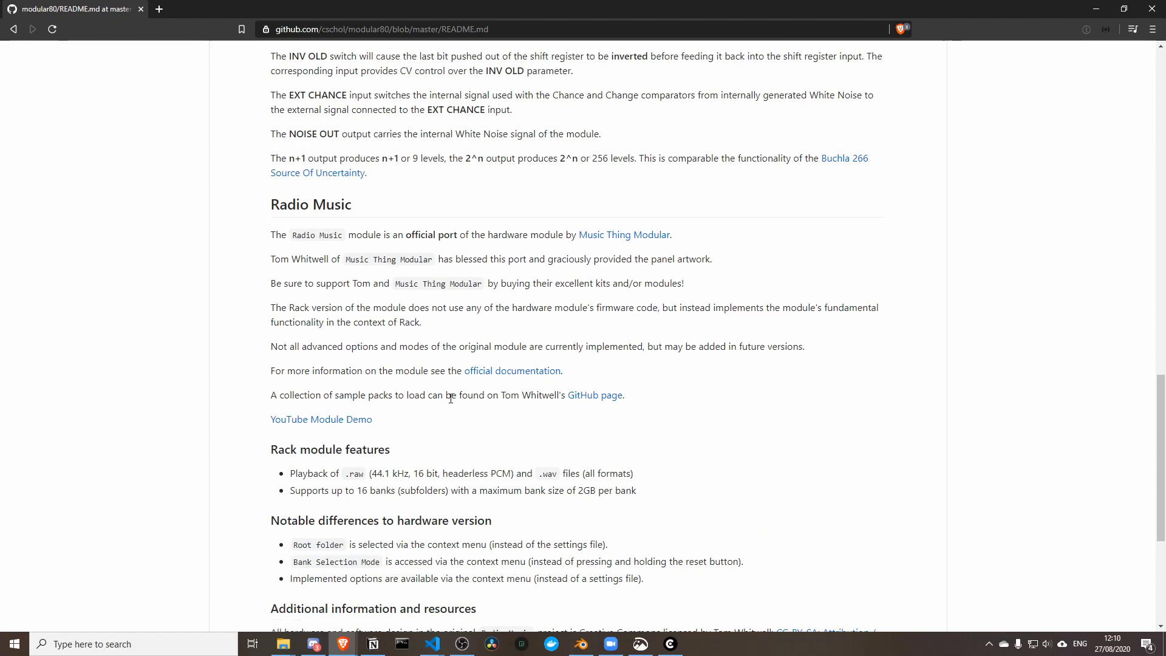
# Open the linked GitHub page of Radio Music sample packs and find the Answer Phone pack's download.
pyautogui.click(601, 396)
pyautogui.scroll(-4, 433, 290)
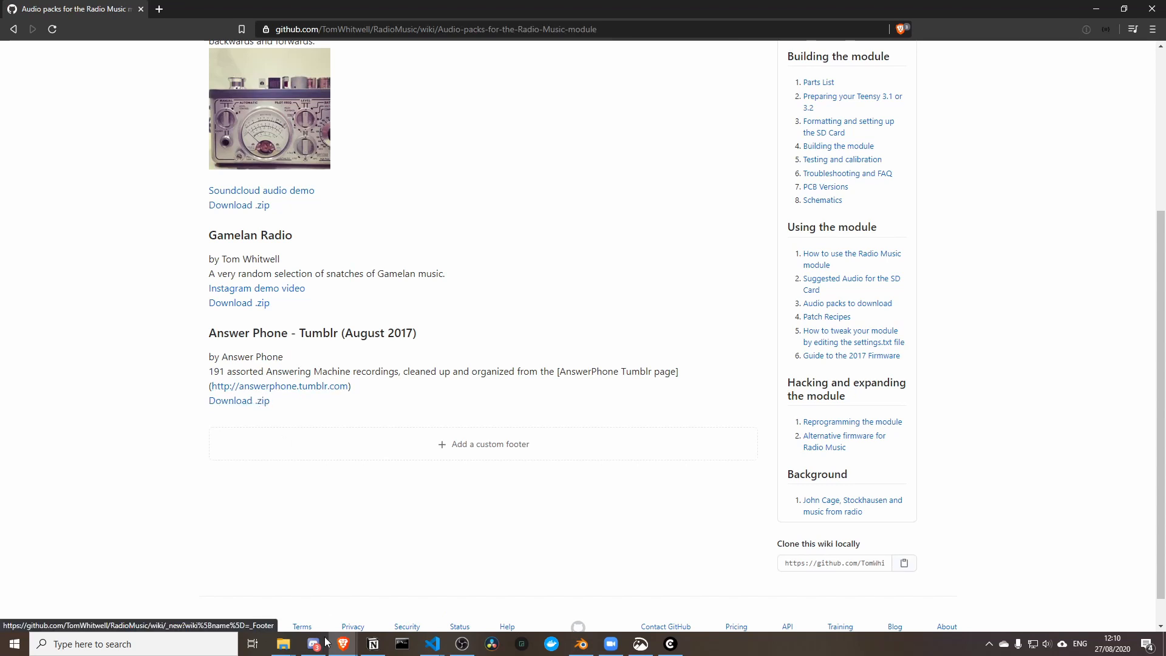
# Switch to File Explorer and examine the numbered bank folders inside escape-game's radio-samples Answerphone folder.
pyautogui.moveTo(276, 647)
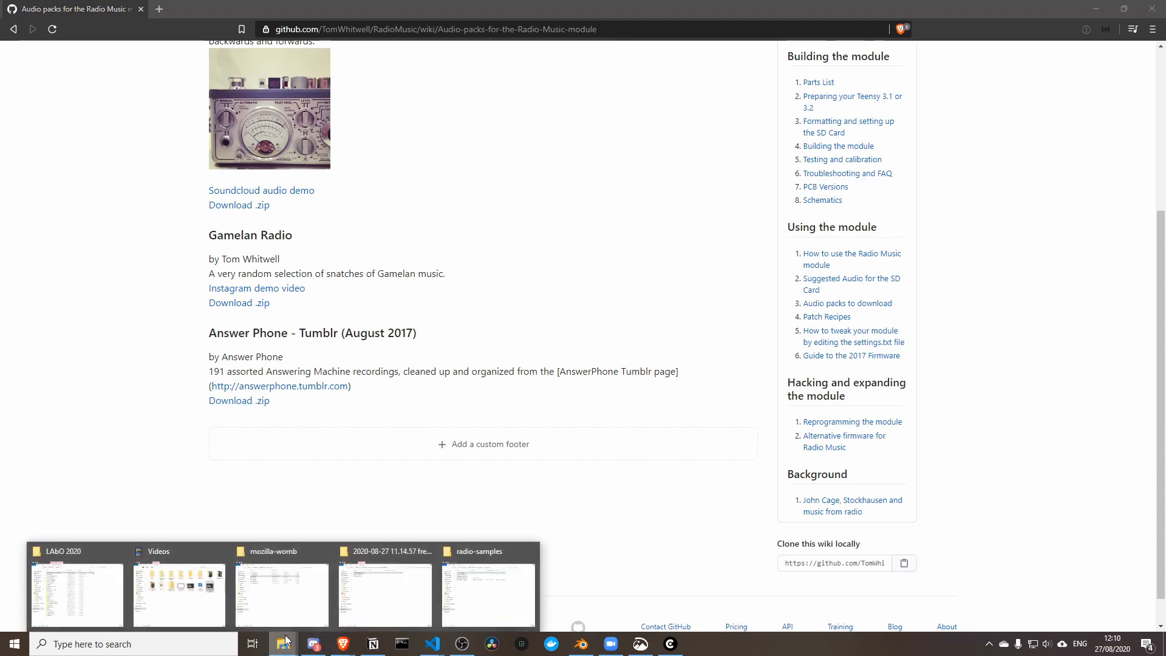
pyautogui.click(81, 601)
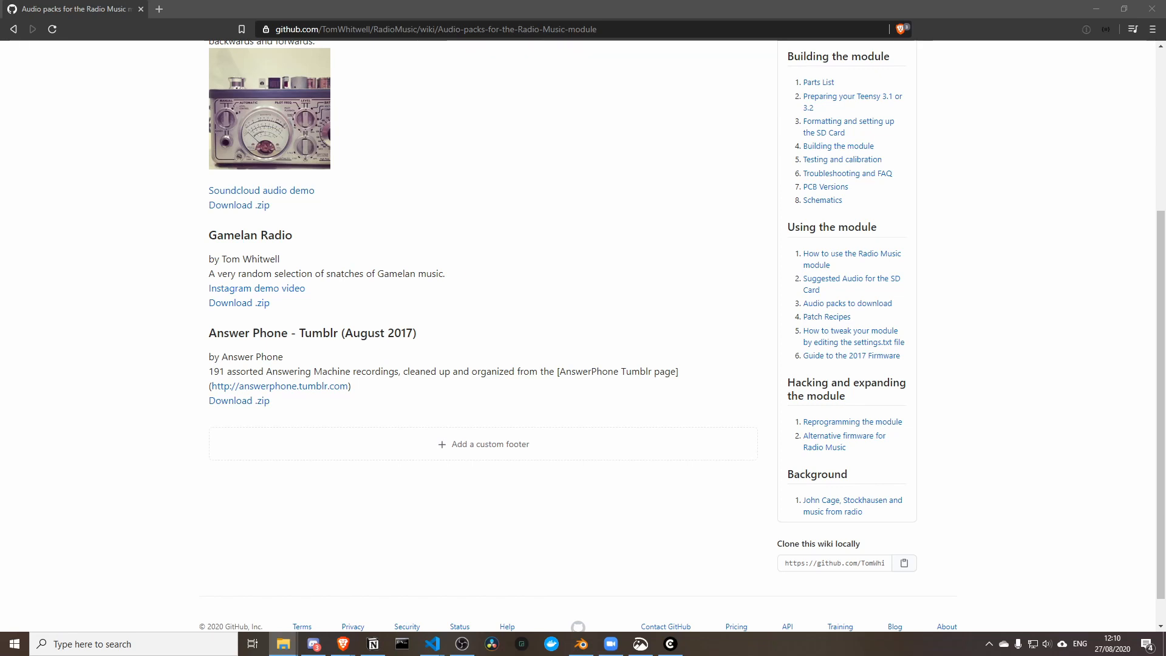
pyautogui.moveTo(0, 152); pyautogui.dragTo(548, 89)
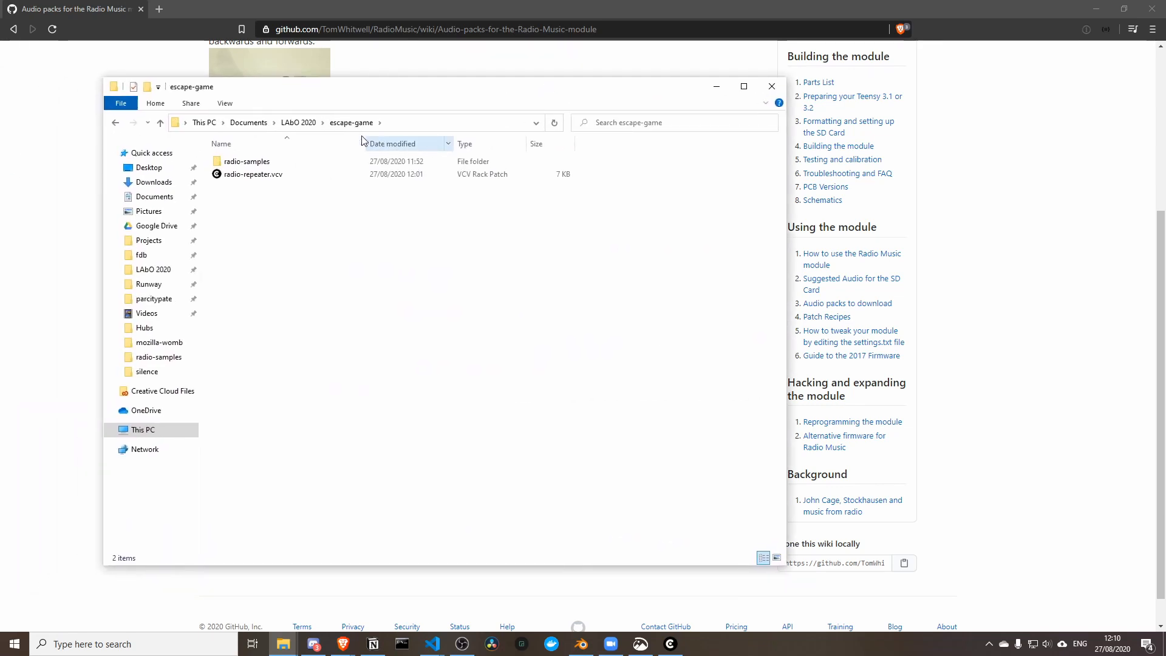
pyautogui.doubleClick(258, 163)
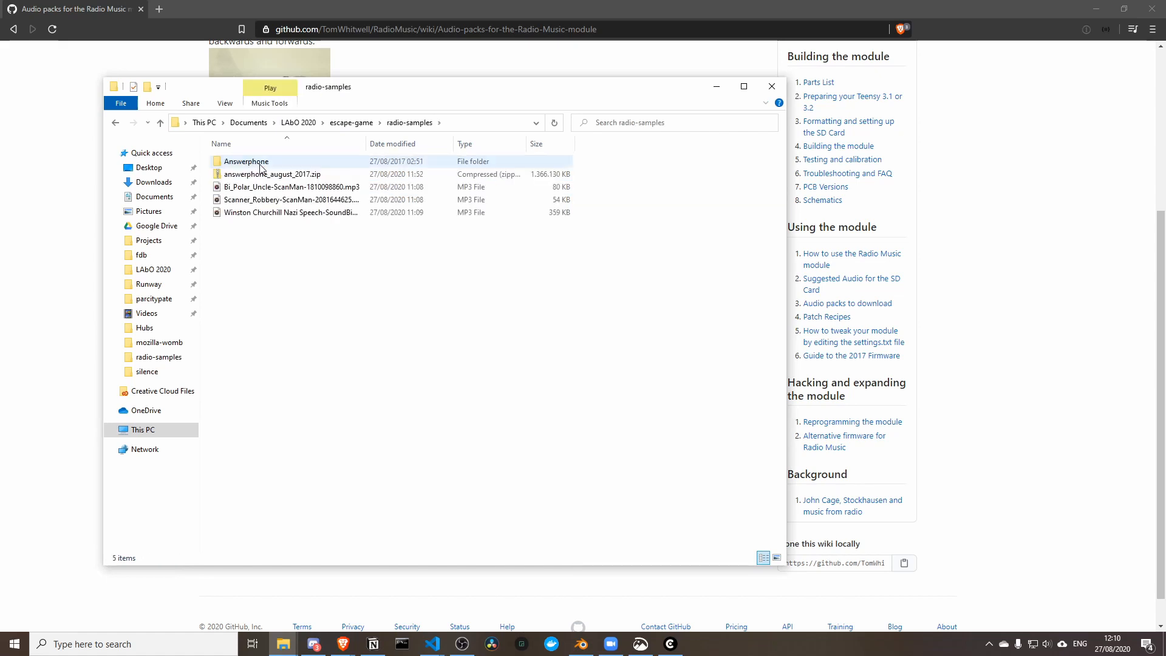
pyautogui.click(260, 165)
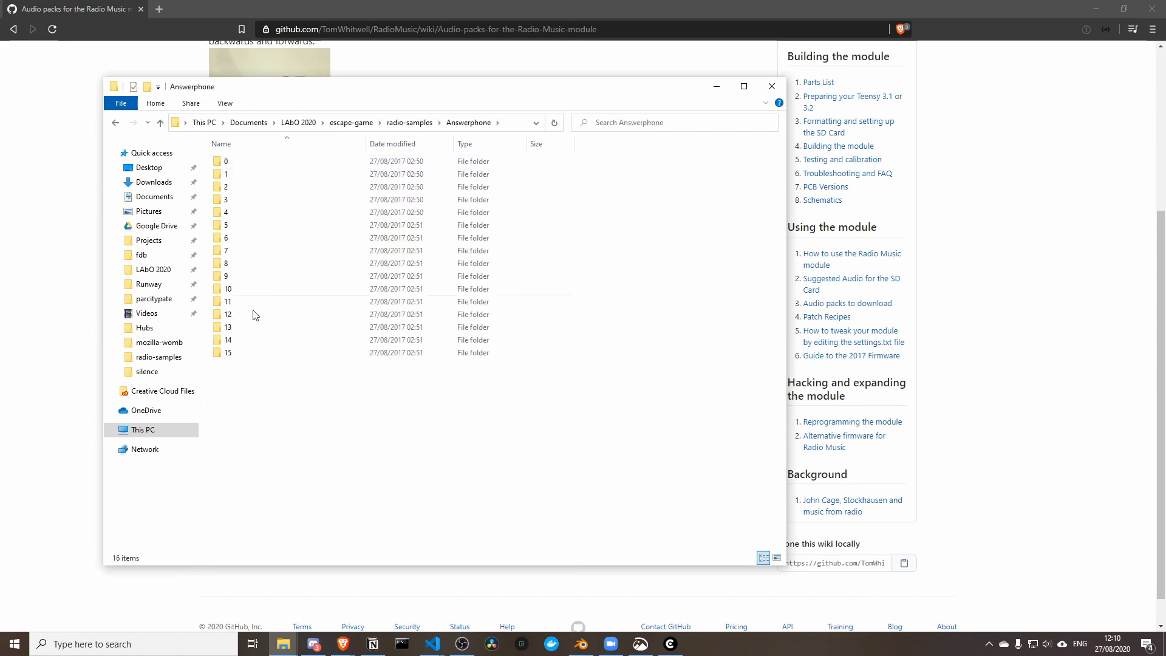
pyautogui.doubleClick(298, 249)
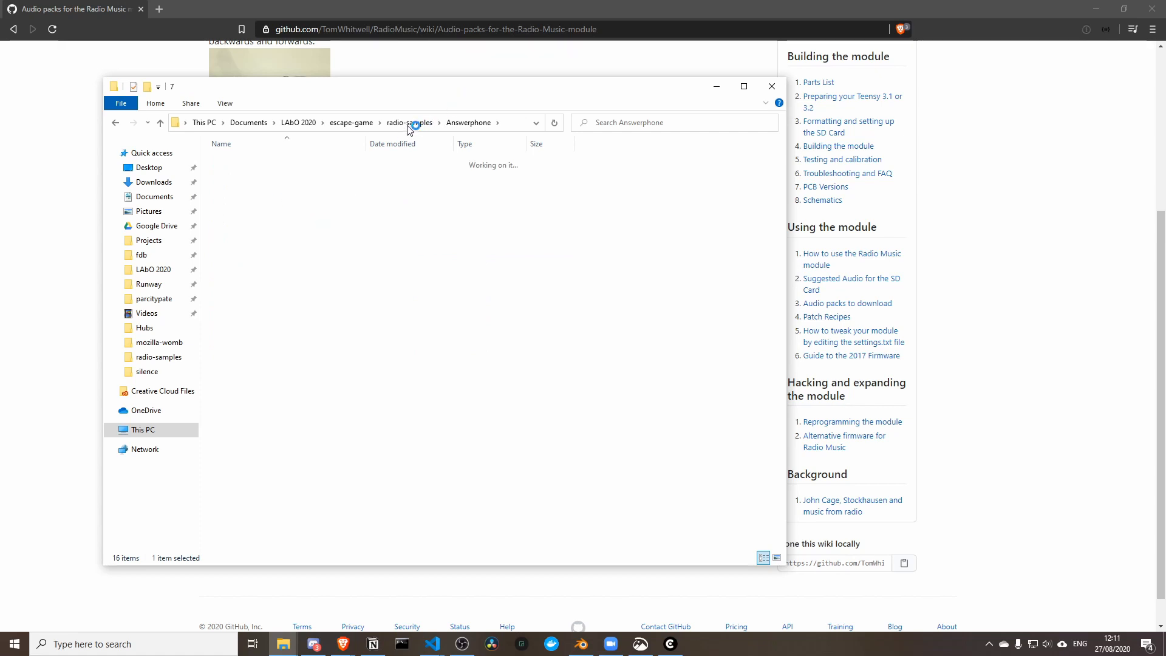
pyautogui.click(465, 122)
pyautogui.moveTo(437, 95); pyautogui.dragTo(408, 110)
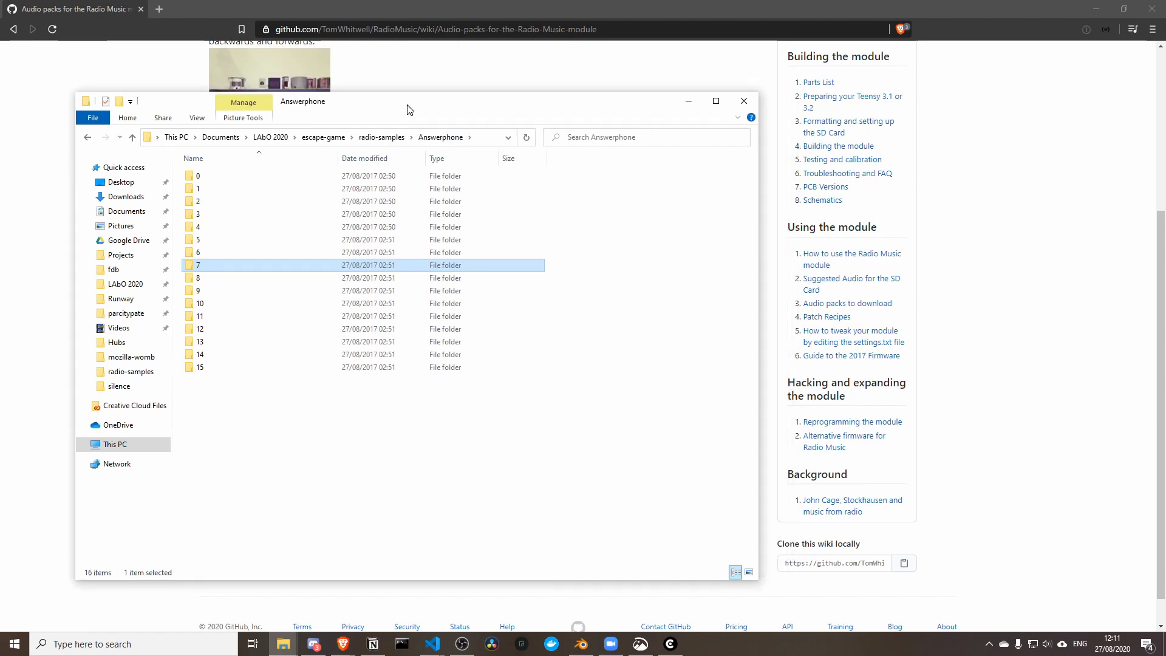
# Switch to VCV Rack and check the plugin library for available updates.
pyautogui.click(675, 645)
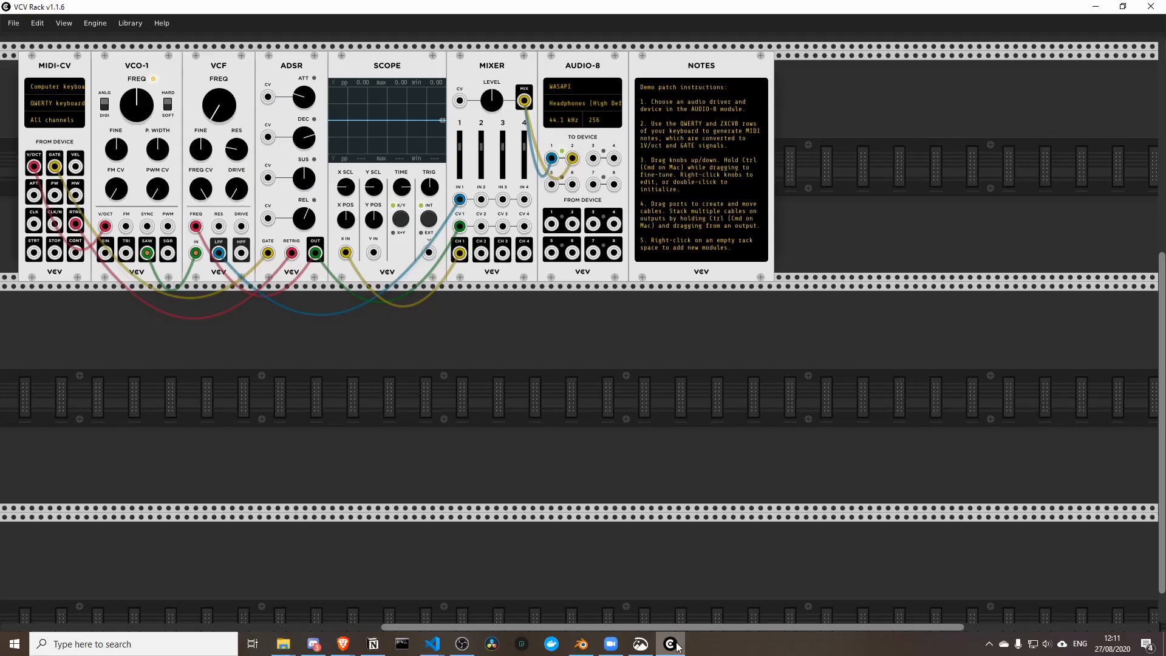
pyautogui.click(161, 23)
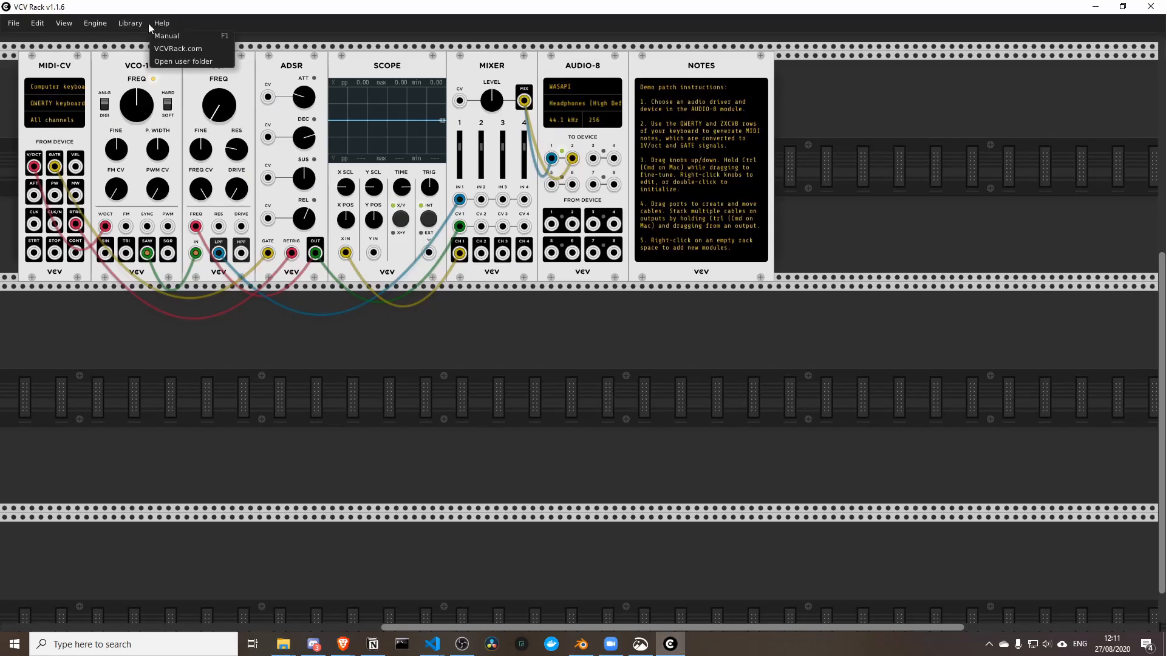
pyautogui.click(149, 23)
pyautogui.click(128, 25)
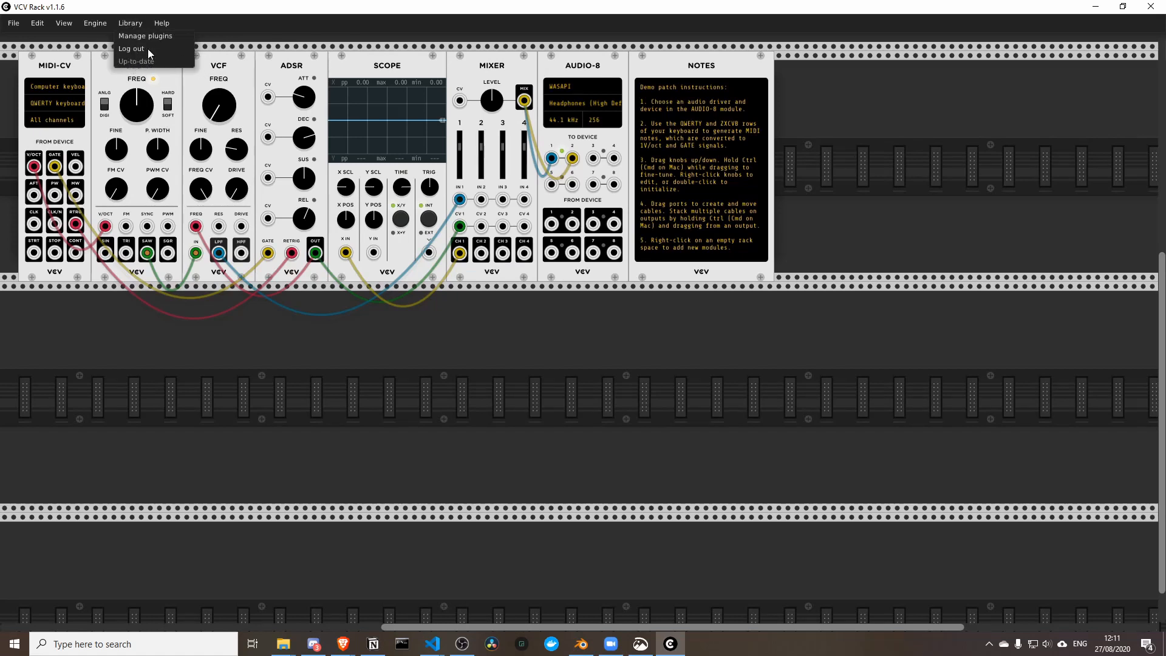
pyautogui.click(125, 21)
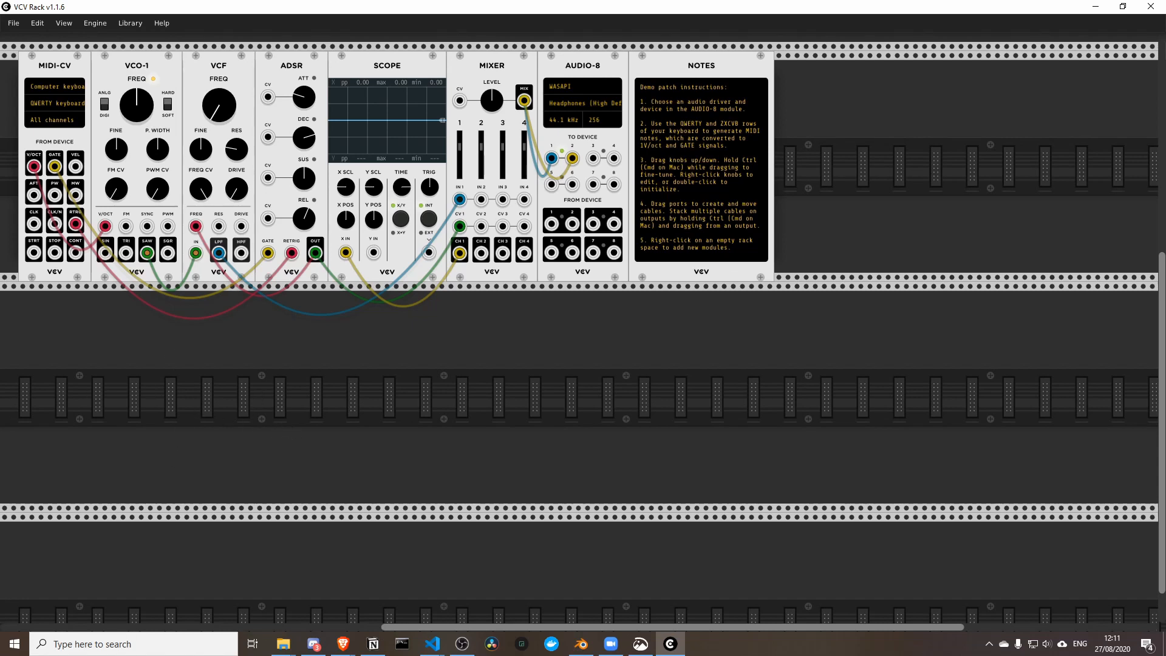
pyautogui.click(640, 644)
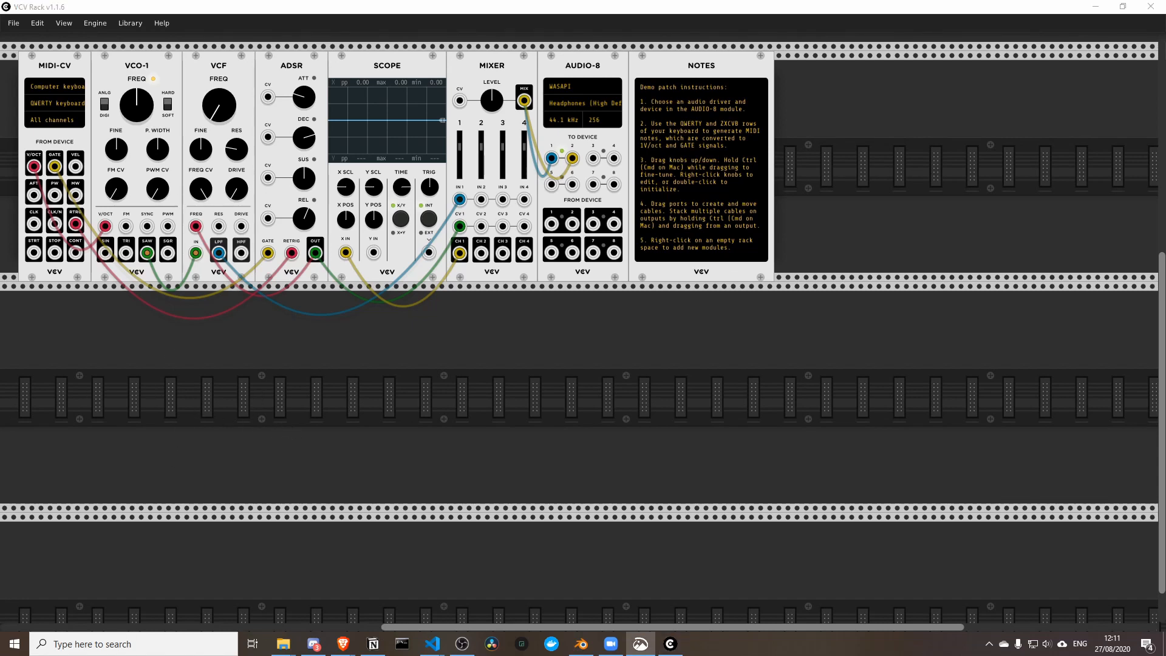
pyautogui.rightClick(203, 347)
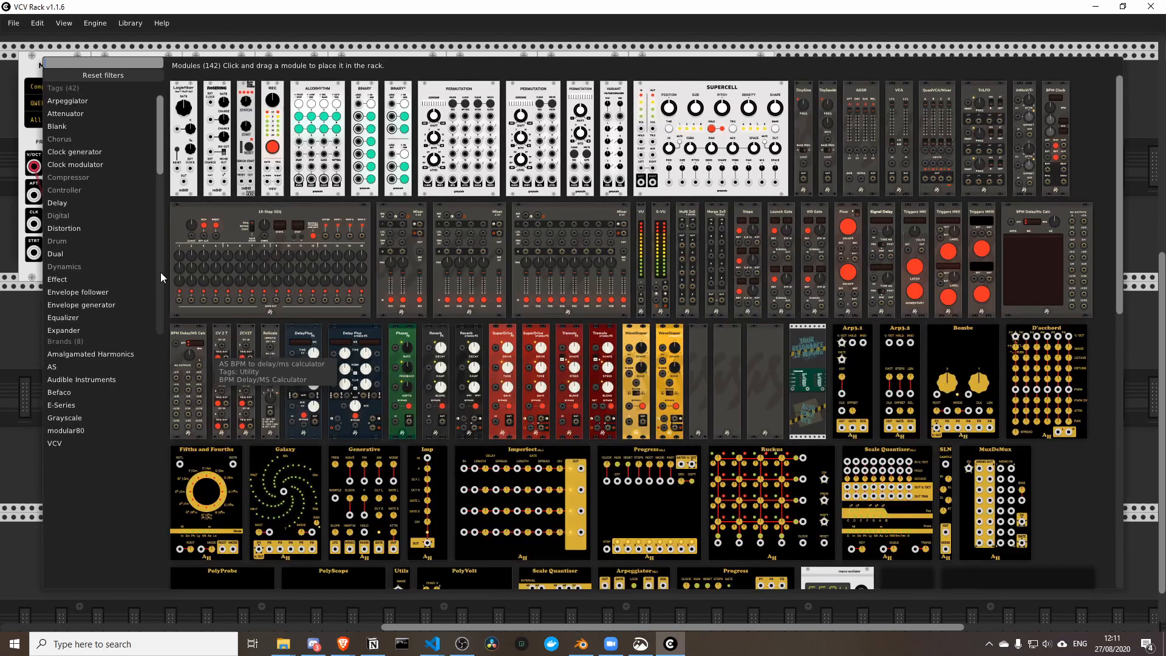
pyautogui.scroll(-5, 160, 174)
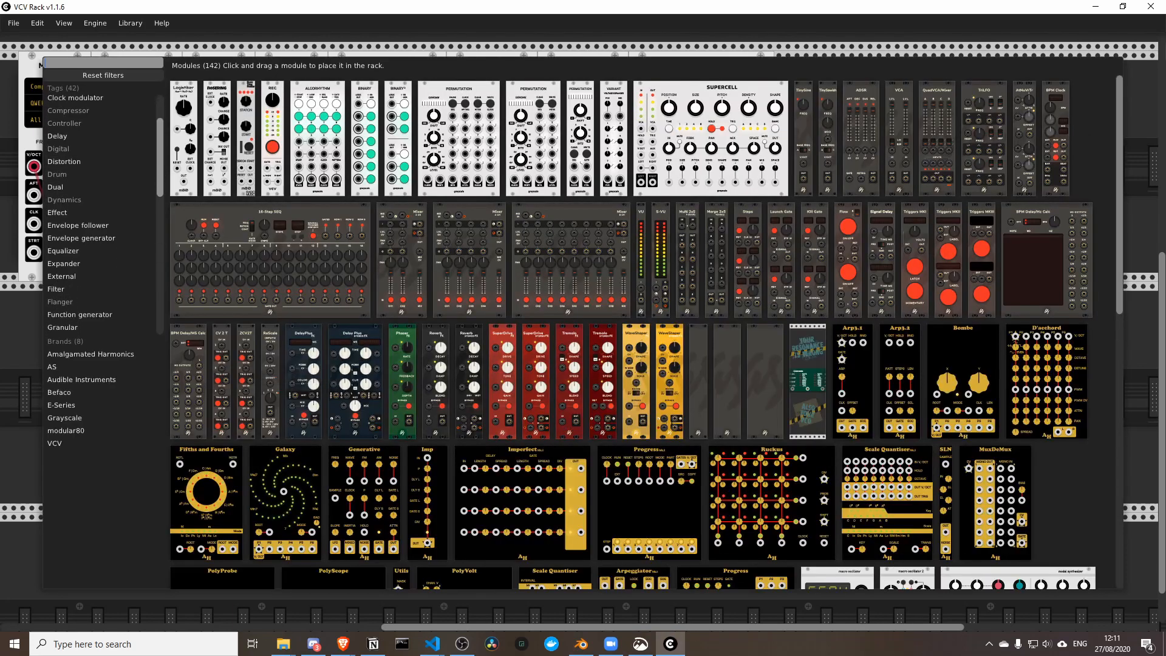
pyautogui.scroll(-5, 103, 213)
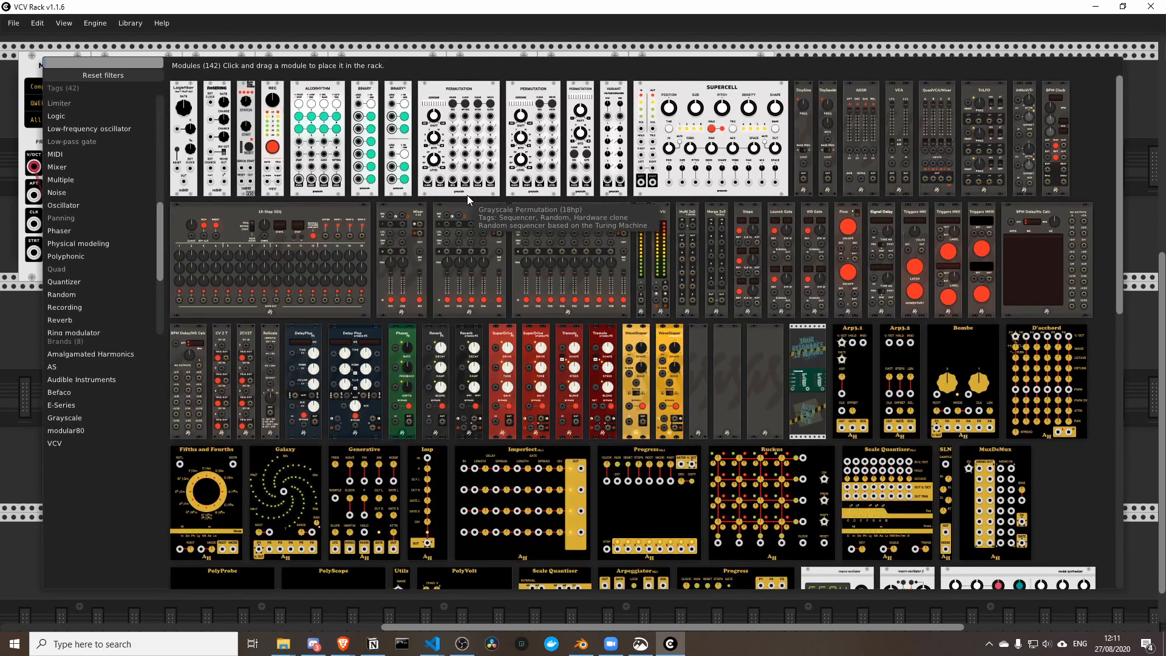
pyautogui.scroll(-3, 468, 195)
pyautogui.click(1128, 87)
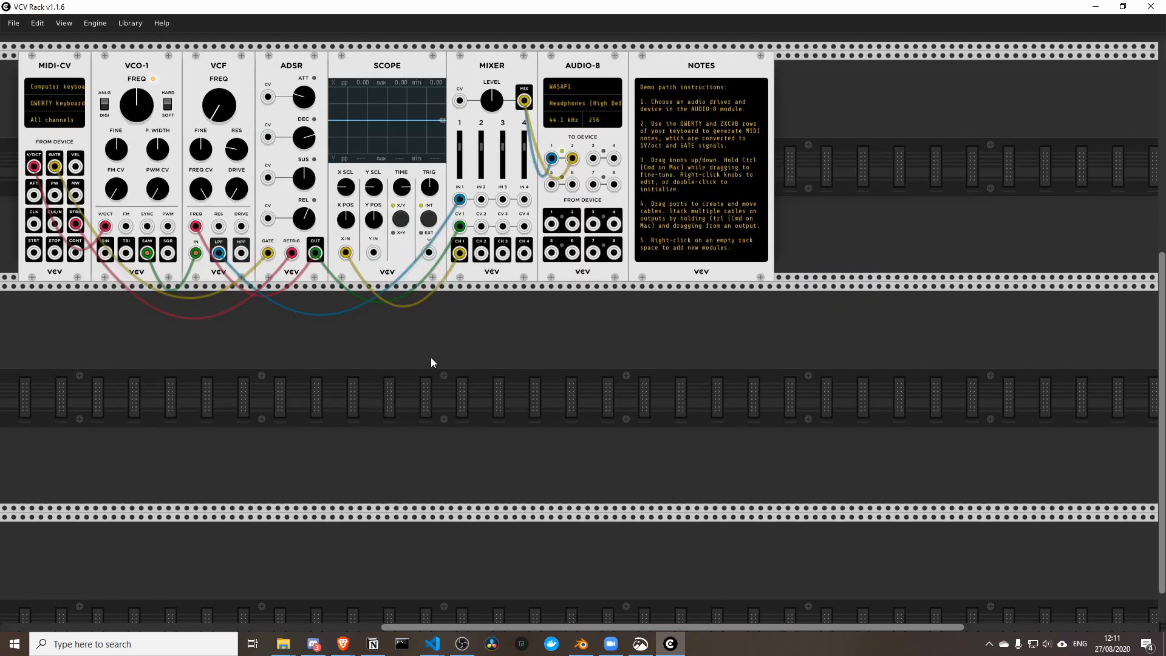
# Filter the module browser by the Sampler tag and place the modular80 Radio Music module in the row below MIDI-CV.
pyautogui.rightClick(205, 363)
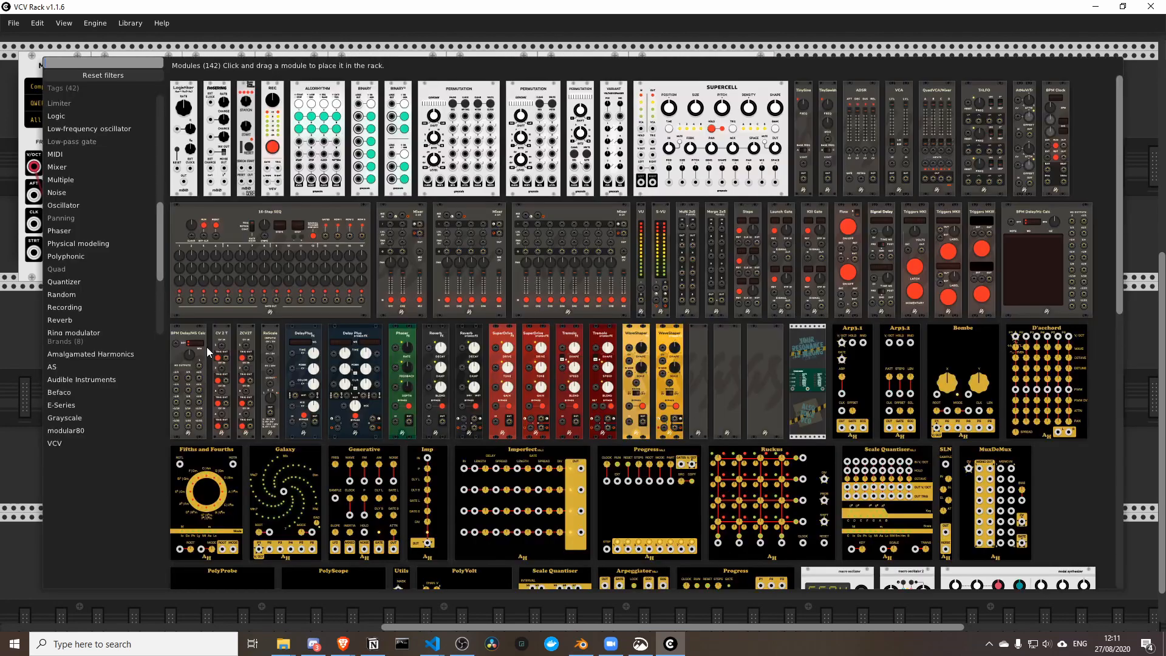
pyautogui.scroll(-3, 66, 273)
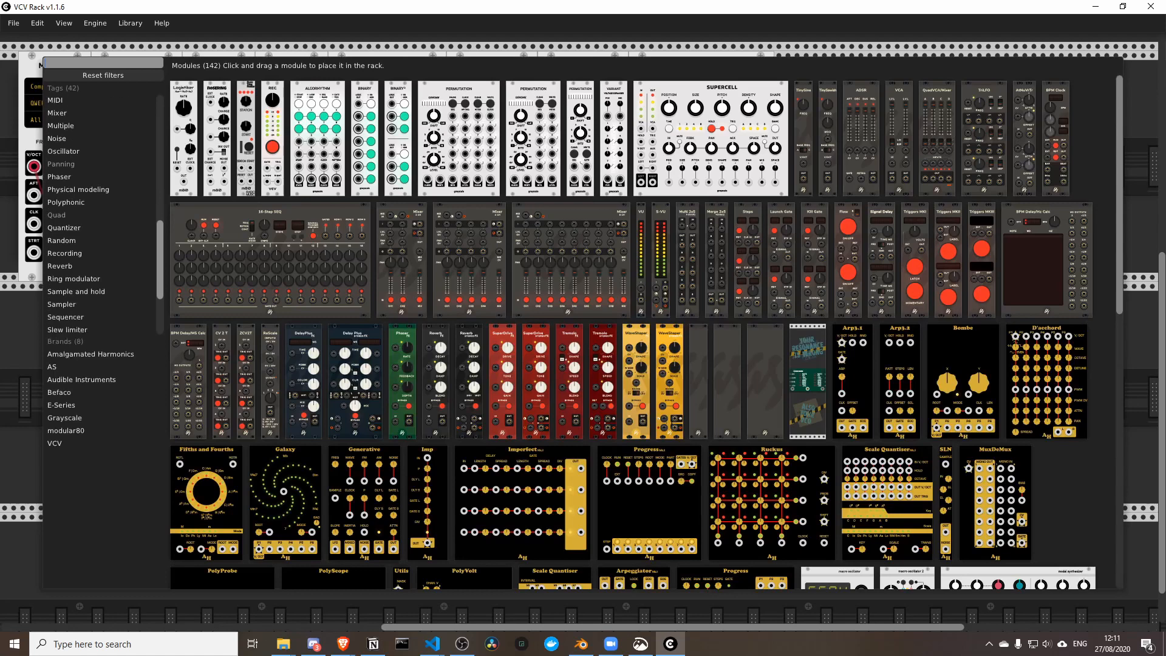
pyautogui.click(64, 303)
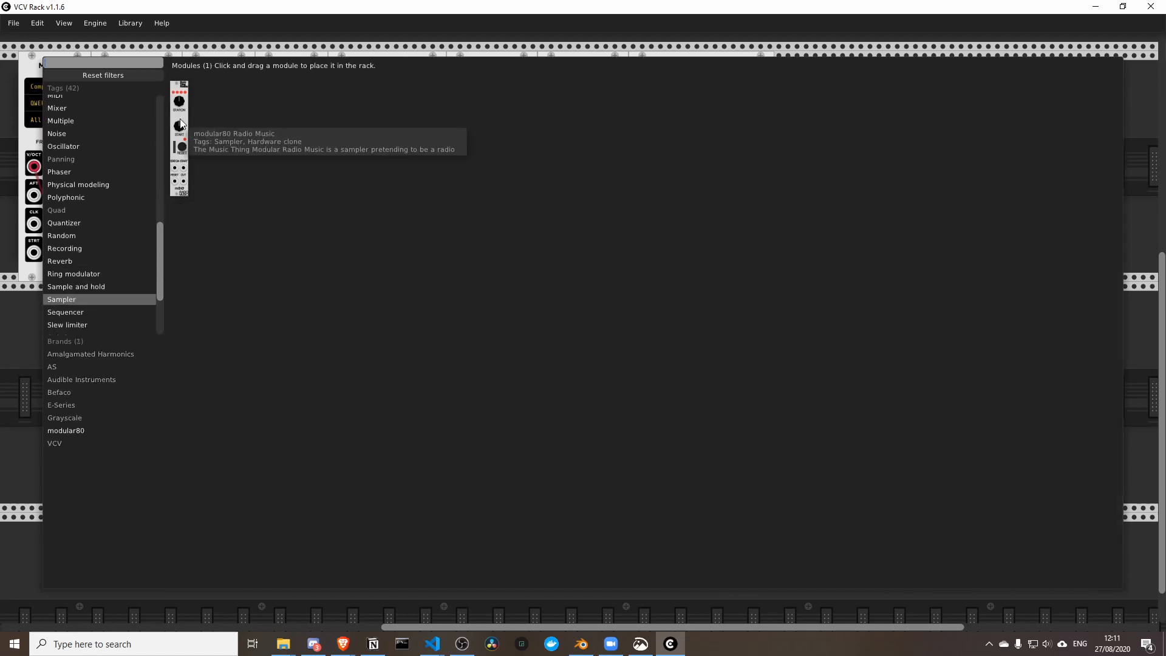
pyautogui.press('Escape')
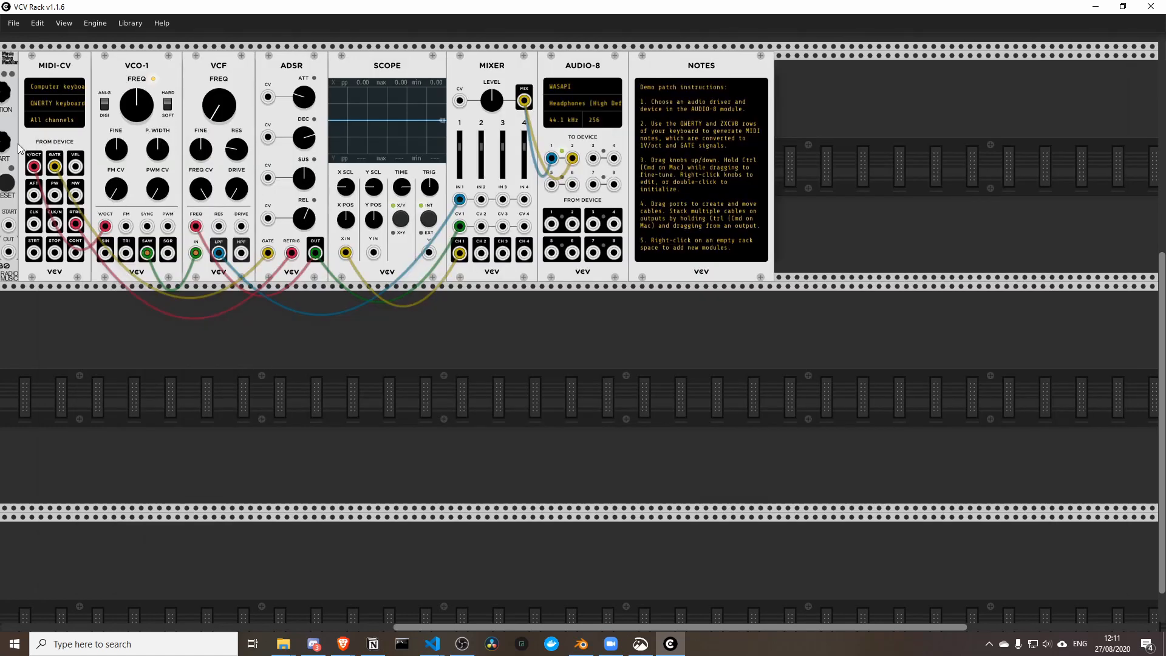
pyautogui.moveTo(18, 145); pyautogui.dragTo(107, 429)
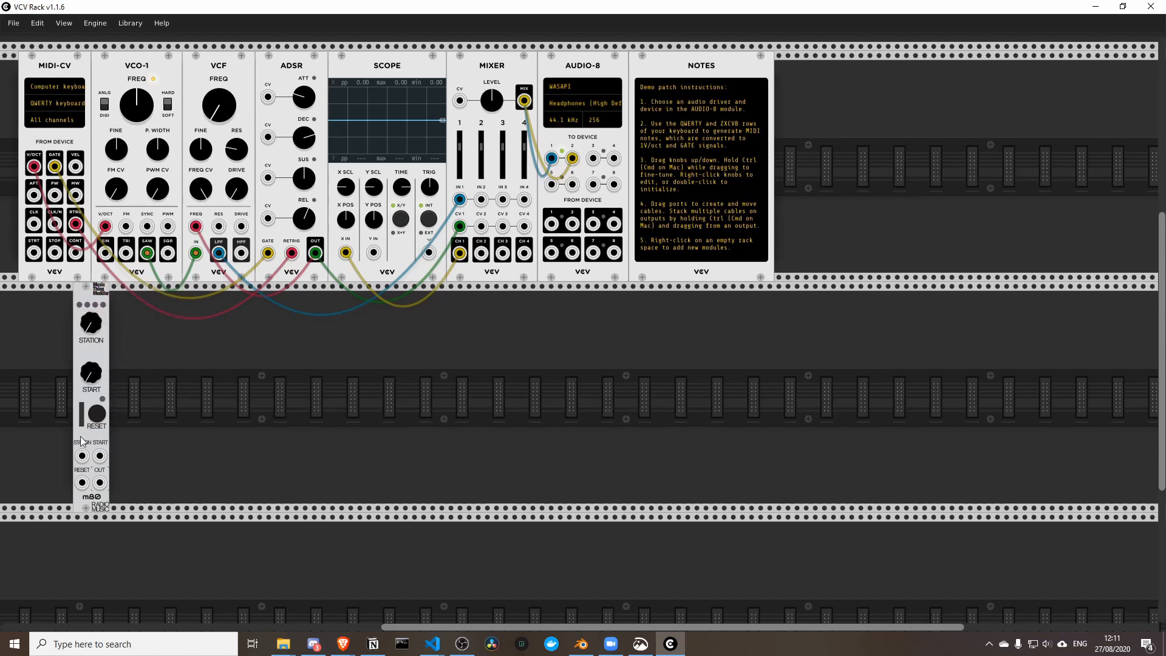
# Set Radio Music's root directory to the Answerphone folder inside LAbO 2020, escape-game, radio-samples.
pyautogui.rightClick(91, 443)
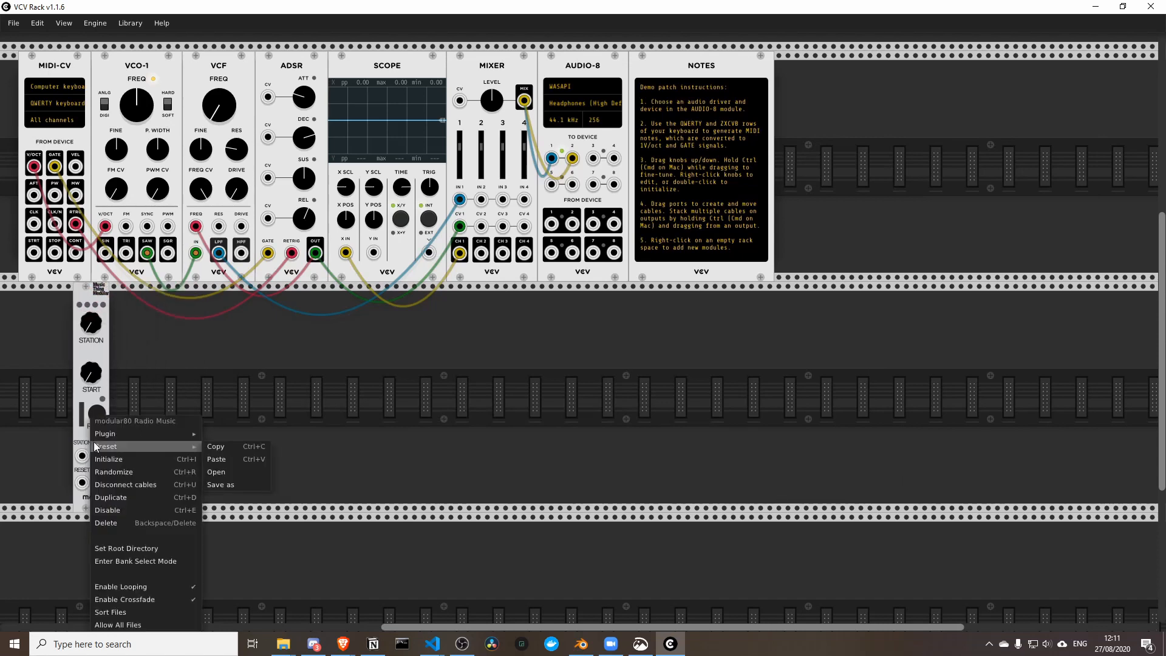
pyautogui.click(146, 550)
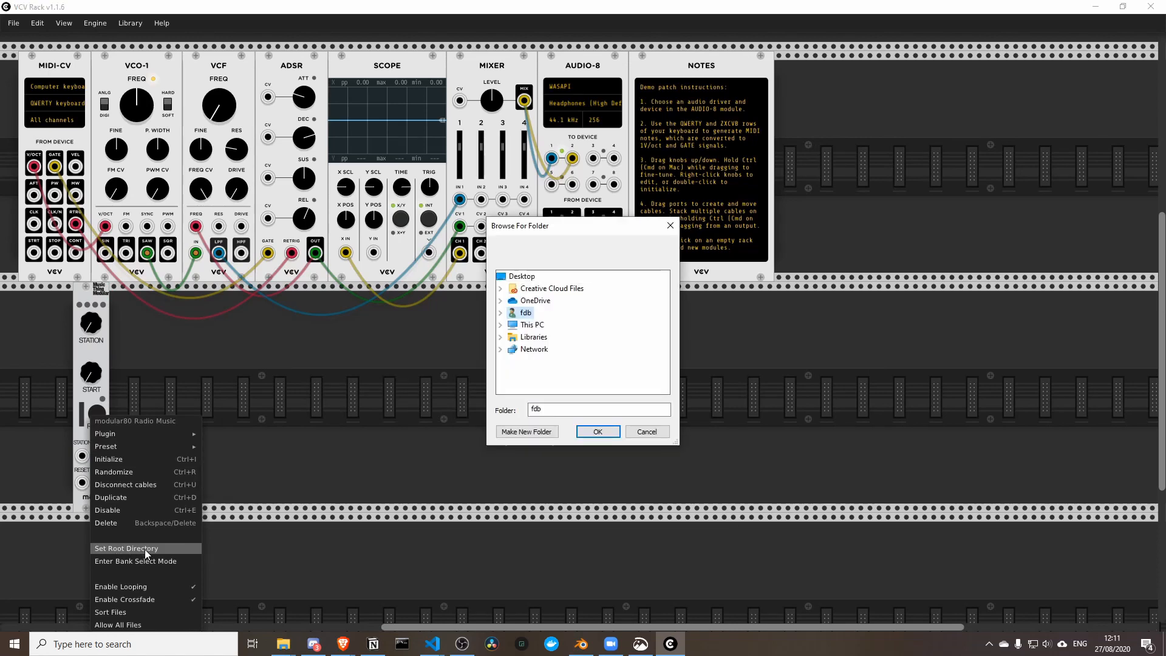
pyautogui.click(502, 313)
pyautogui.scroll(-3, 510, 317)
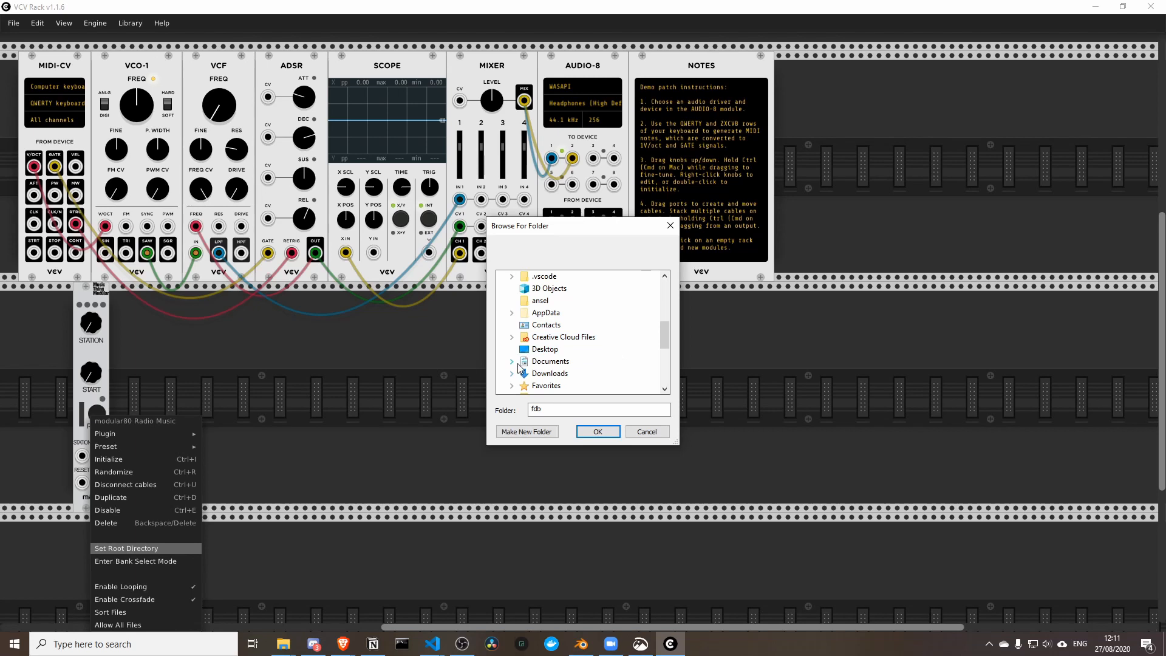
pyautogui.click(512, 361)
pyautogui.click(524, 337)
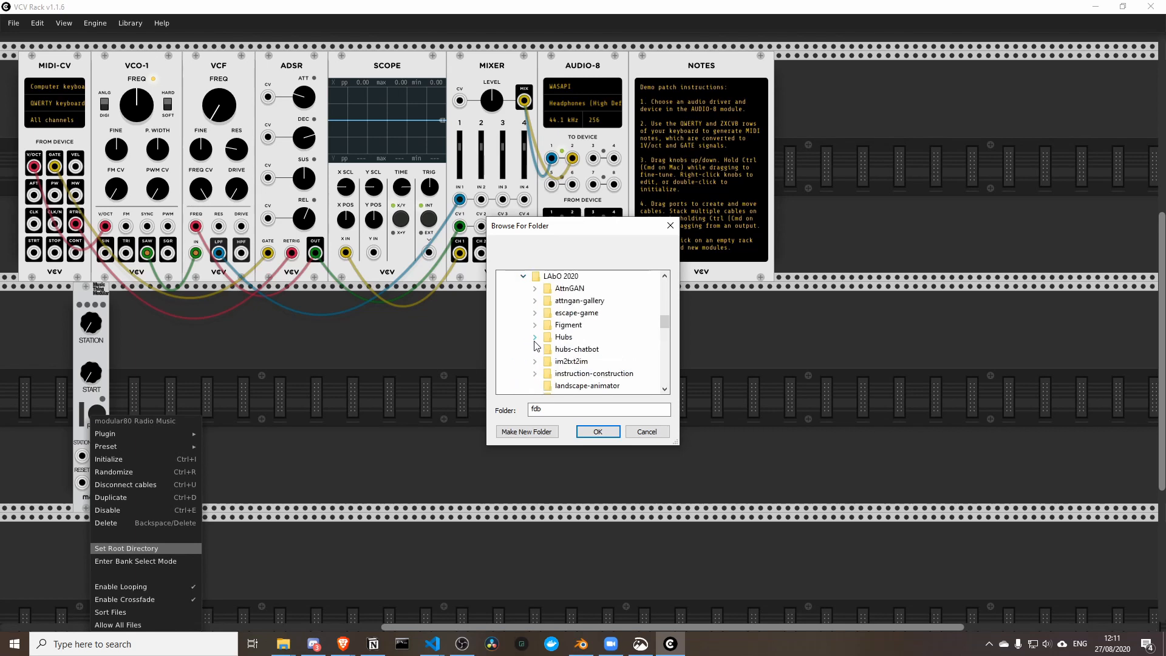
pyautogui.click(535, 313)
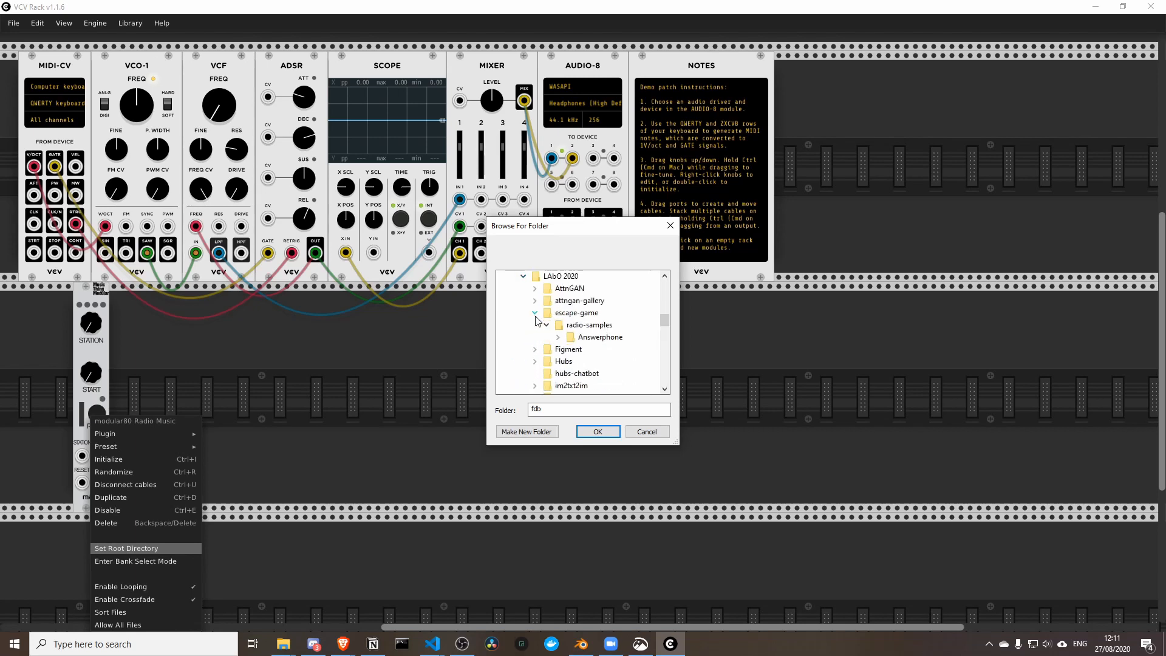
pyautogui.doubleClick(594, 338)
pyautogui.click(599, 432)
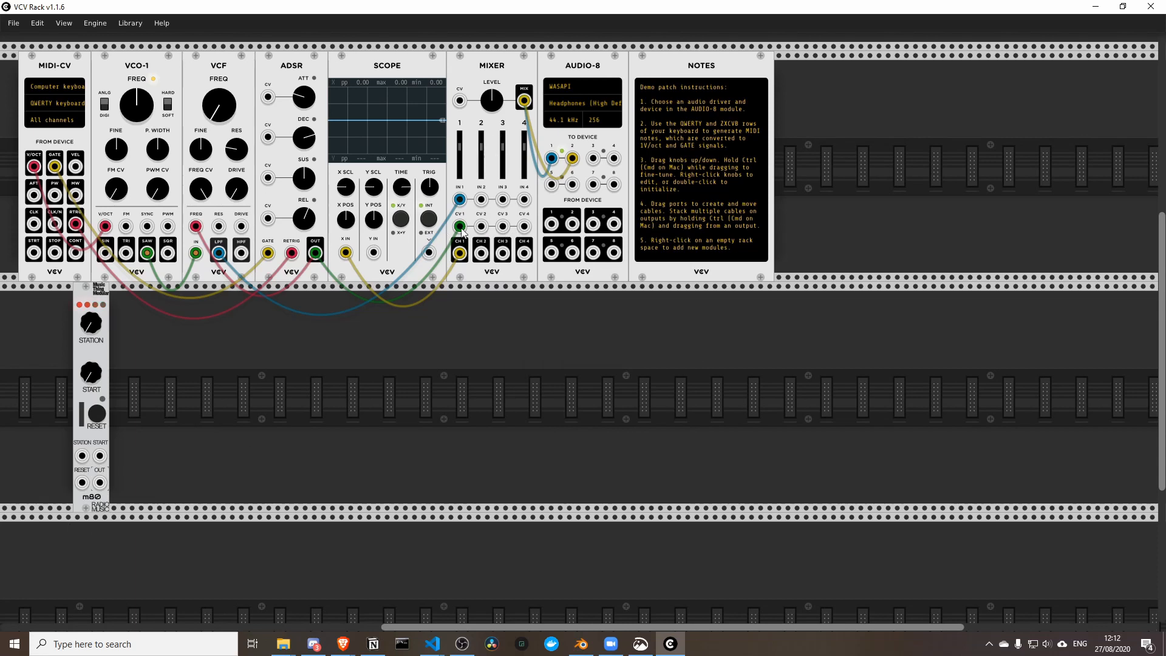
# Unplug the cable from the mixer's CV 1 input and connect Radio Music's OUT to the mixer's IN 1.
pyautogui.moveTo(100, 483); pyautogui.dragTo(389, 265)
pyautogui.moveTo(459, 227); pyautogui.dragTo(342, 351)
pyautogui.moveTo(99, 482); pyautogui.dragTo(459, 199)
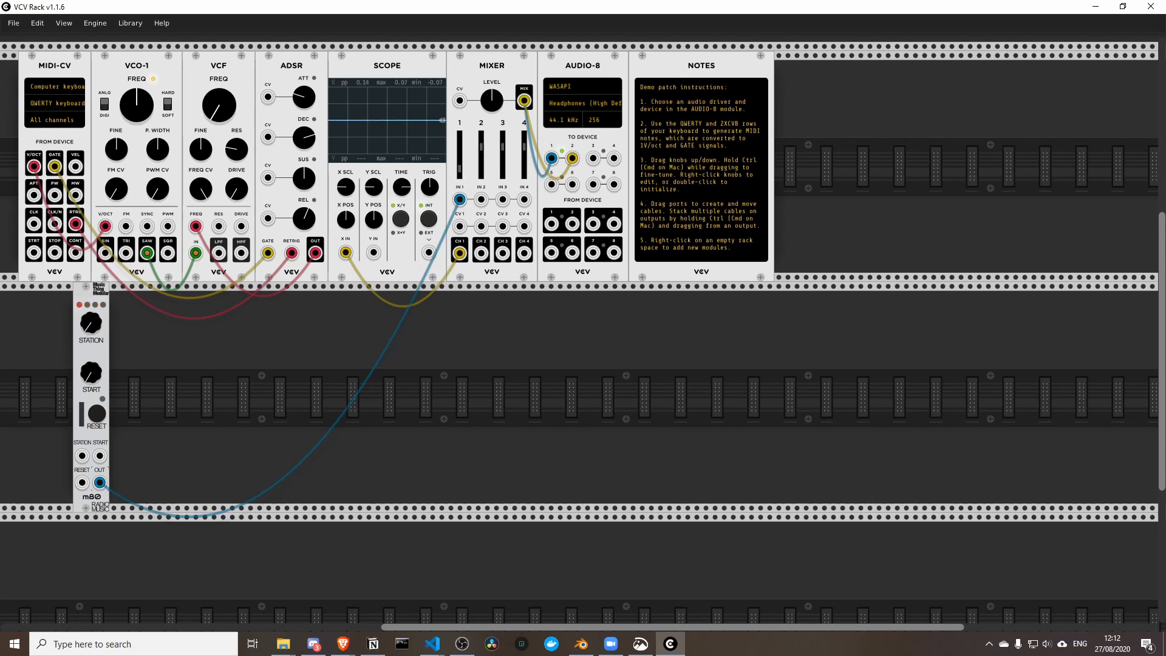
# Turn up Radio Music's STATION knob and disconnect its output cable from the mixer's IN 1.
pyautogui.moveTo(91, 323); pyautogui.dragTo(91, 277)
pyautogui.moveTo(460, 200); pyautogui.dragTo(374, 373)
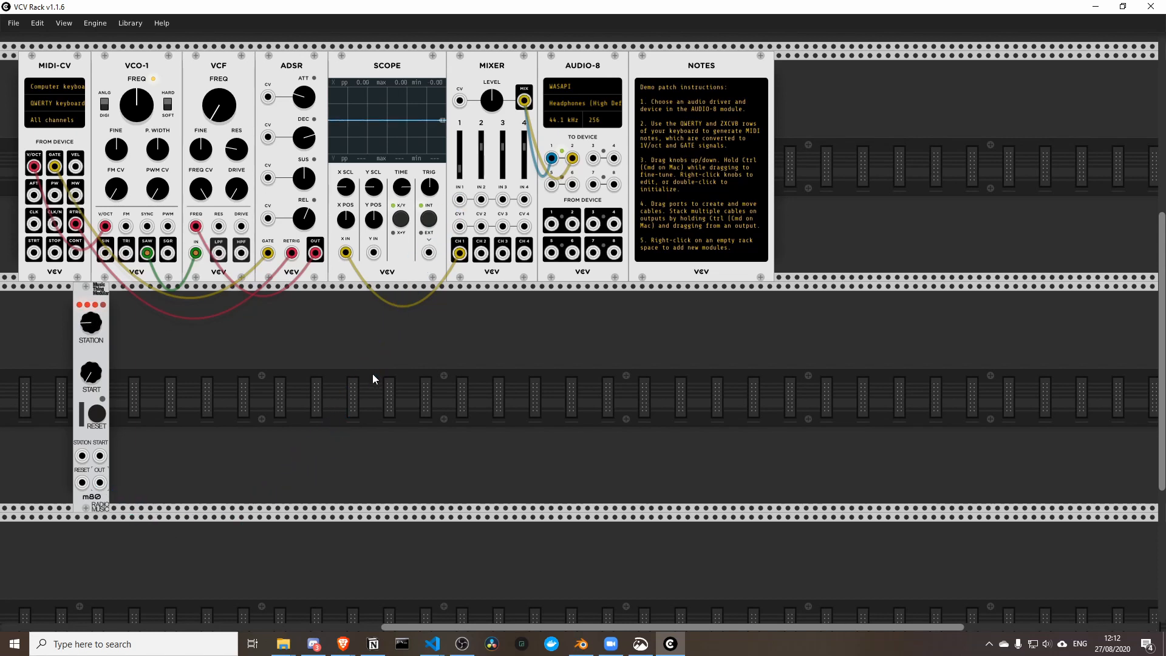
# Clear the Sampler filter in the module browser and filter the modules by the Audible Instruments brand.
pyautogui.rightClick(385, 353)
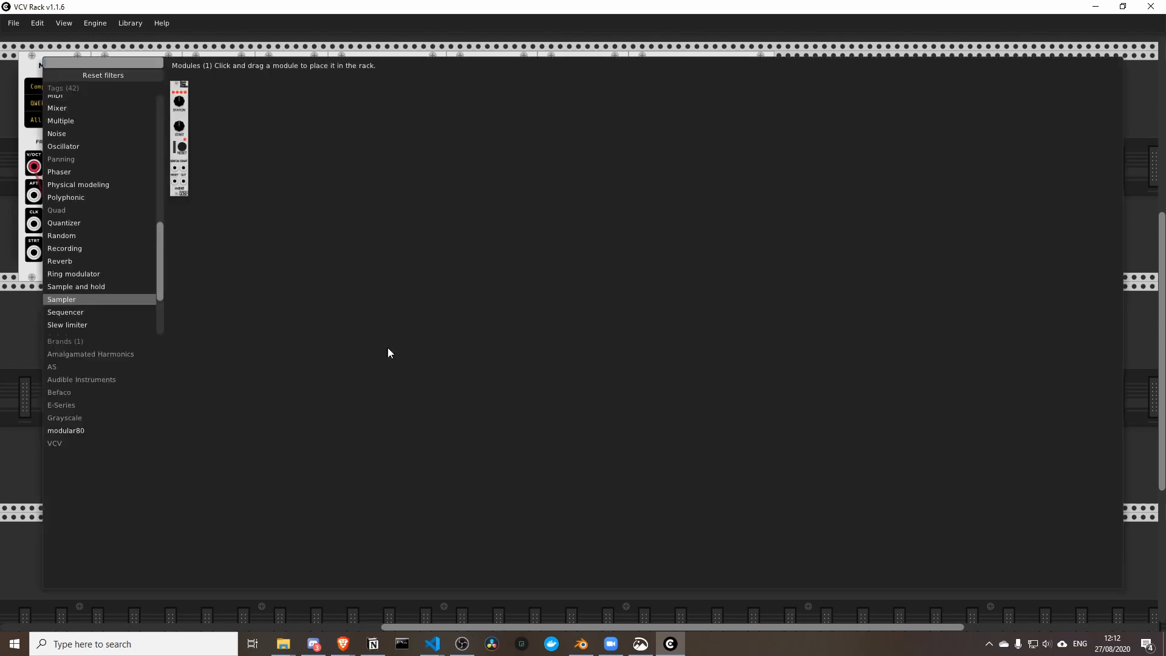
pyautogui.click(115, 299)
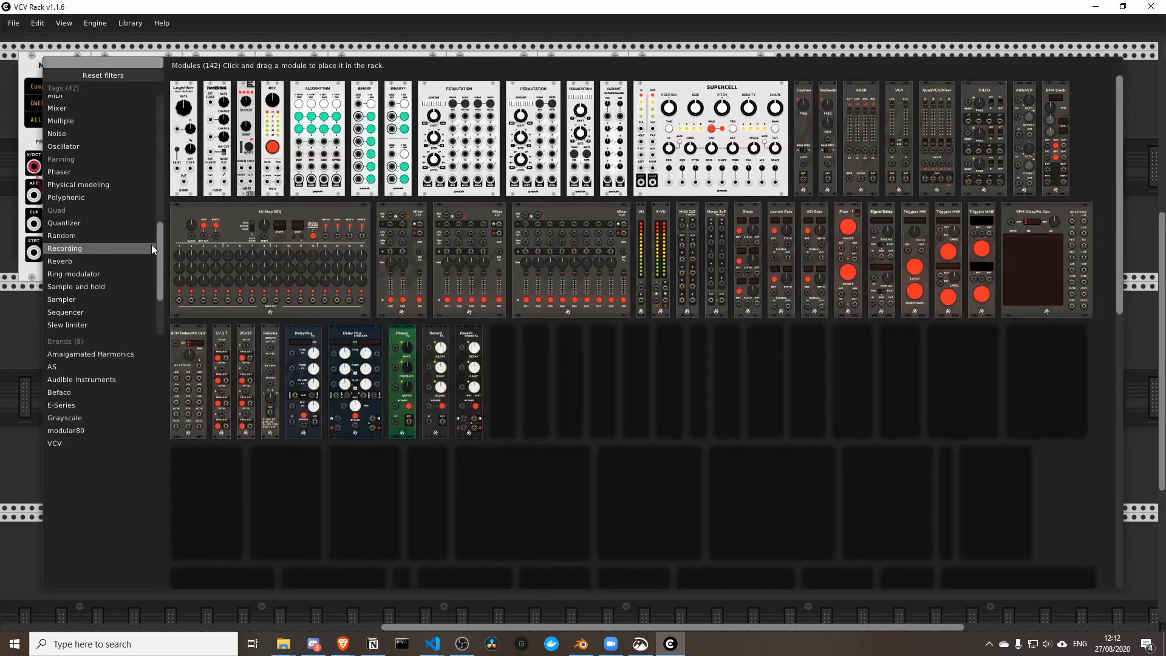
pyautogui.click(80, 379)
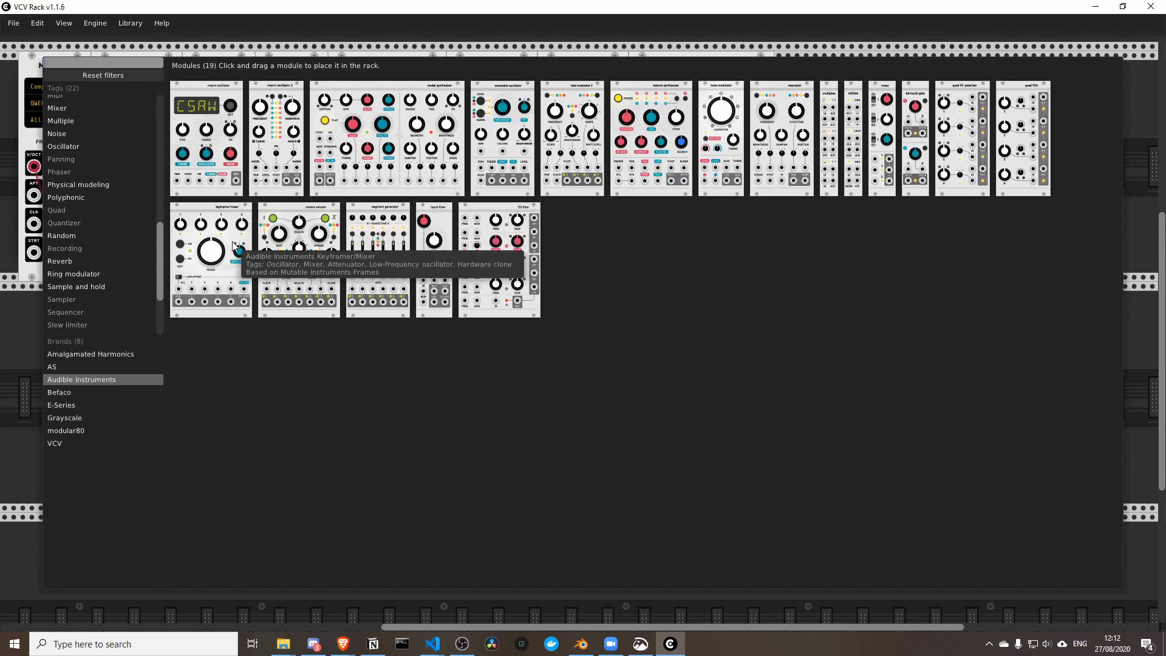
# Switch to the Brave browser, search the web for "clouds mutable instruments" in a new tab, and open the Mutable Instruments Clouds page.
pyautogui.click(343, 643)
pyautogui.click(360, 625)
pyautogui.hotkey('ctrl', 't')
pyautogui.write('clo')
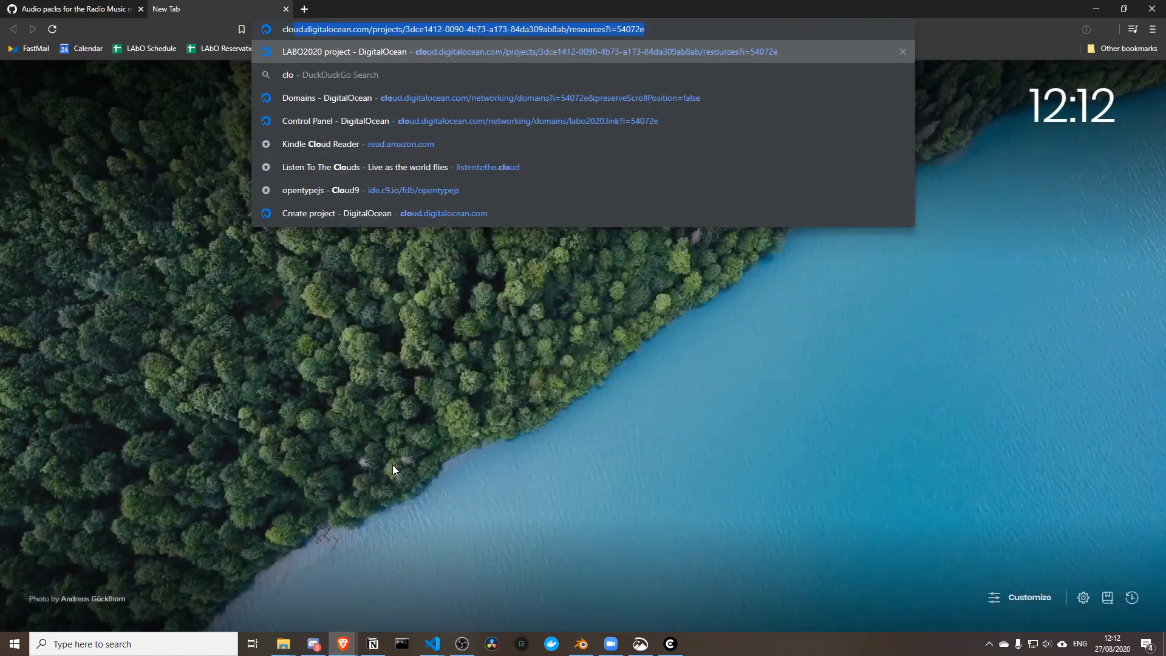
pyautogui.write('uds mutable instruments')
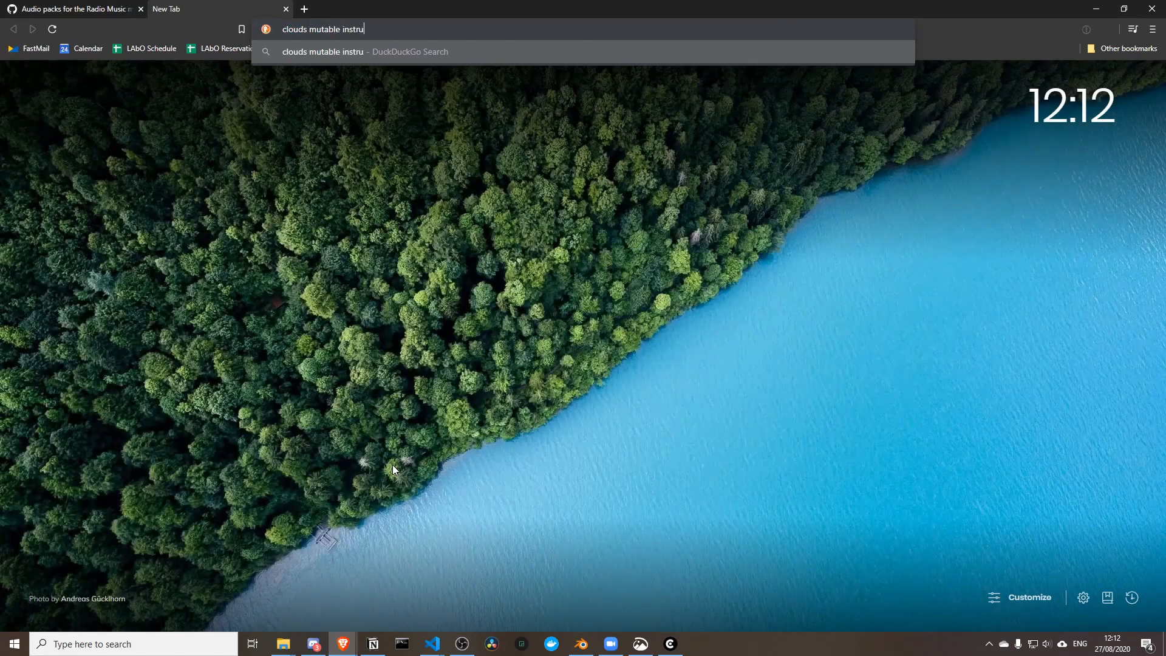
pyautogui.press('Return')
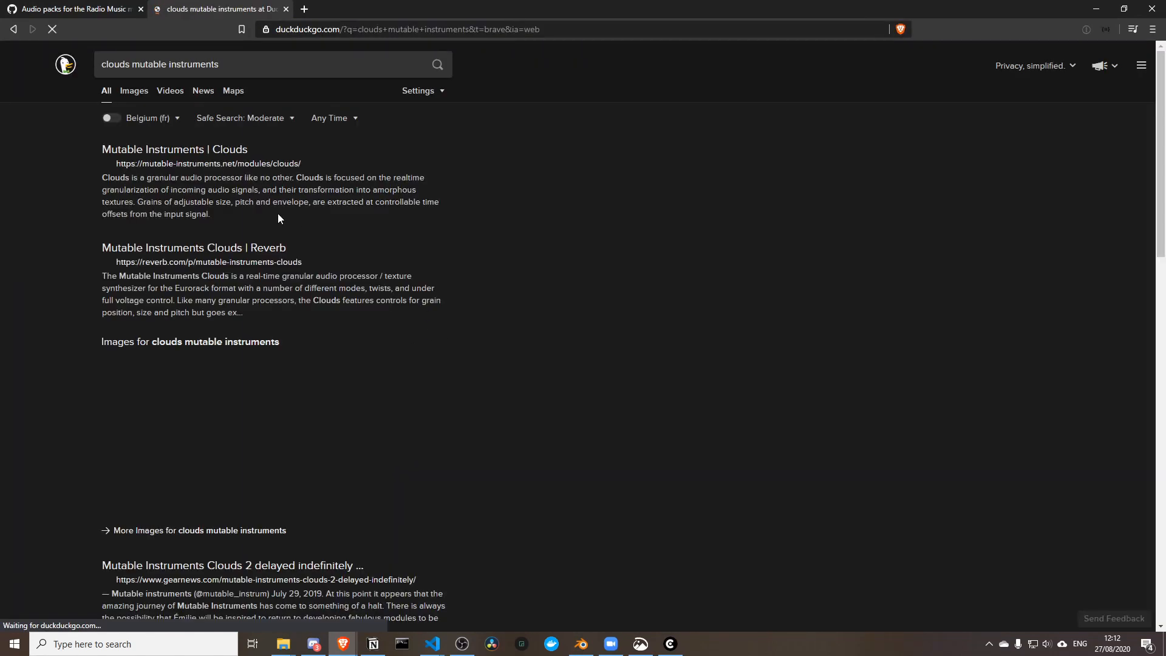
pyautogui.click(217, 156)
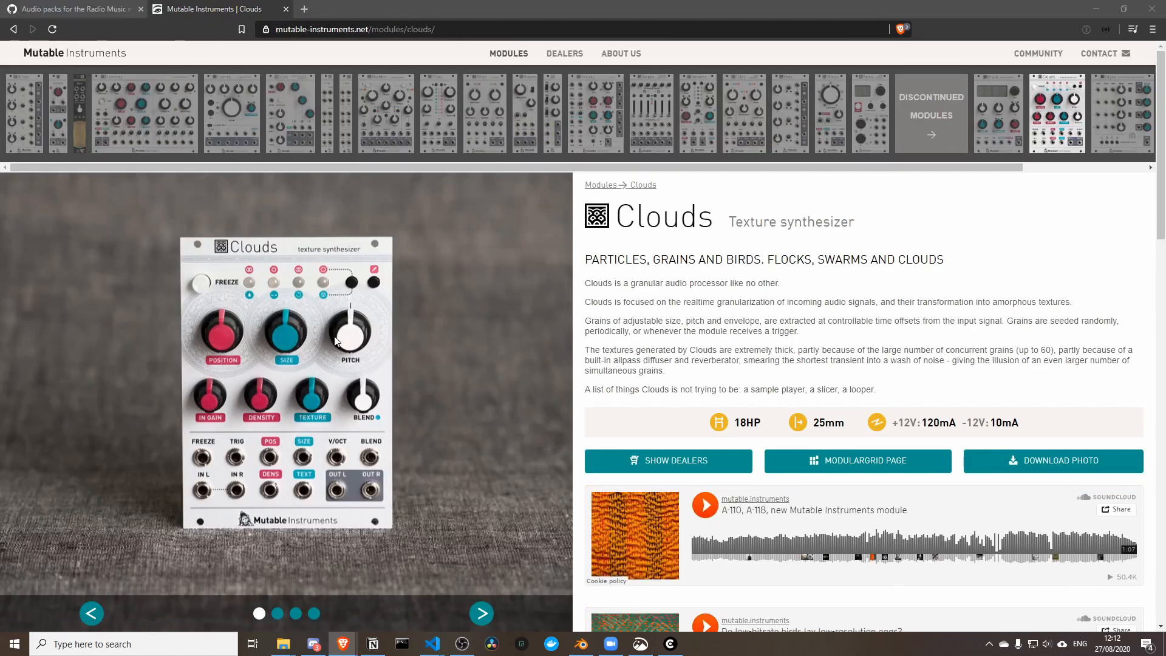
# Return to VCV Rack, add the Audible Instruments texture synthesizer, and place it in the second row below the ADSR and SCOPE modules.
pyautogui.hotkey('alt', 'Tab')
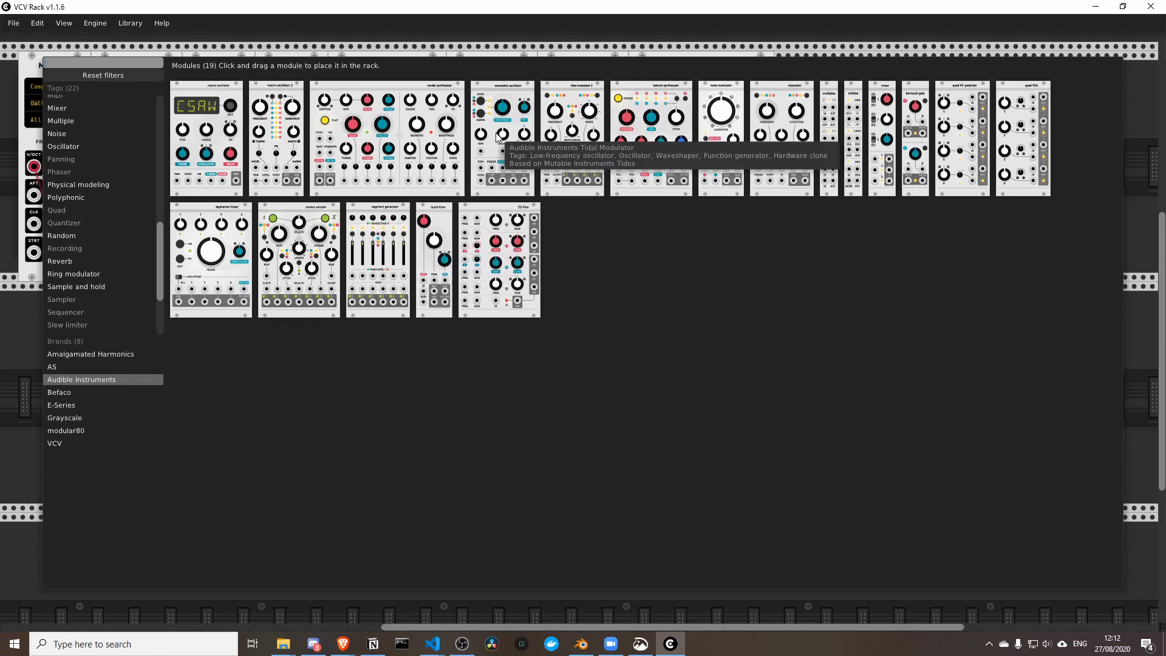
pyautogui.click(670, 135)
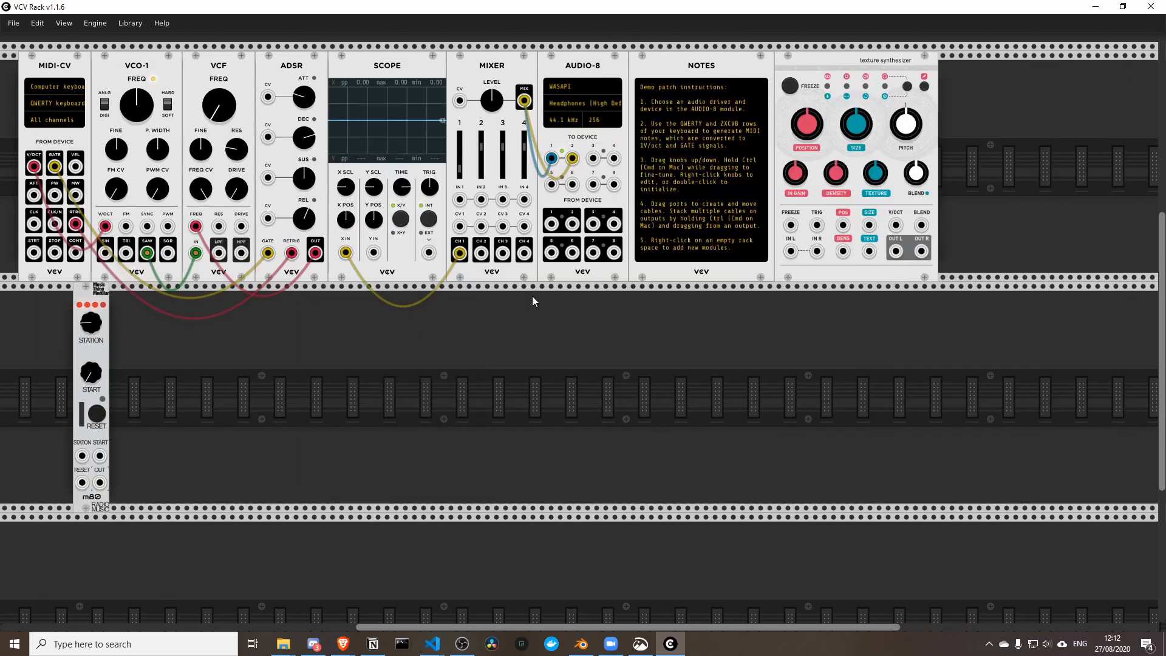
pyautogui.moveTo(850, 181); pyautogui.dragTo(407, 441)
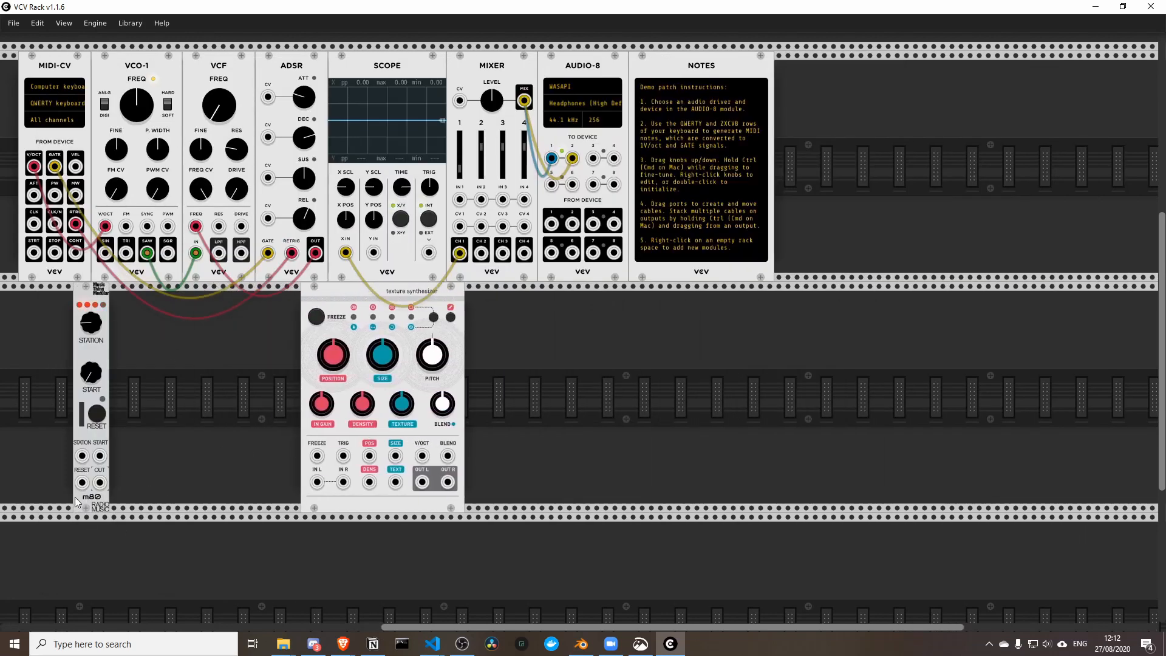
# Connect Radio Music's OUT to the texture synthesizer's IN L and IN R, and replace AUDIO-8's mixer feed on inputs 1 and 2 with OUT L and OUT R.
pyautogui.moveTo(101, 483); pyautogui.dragTo(317, 482)
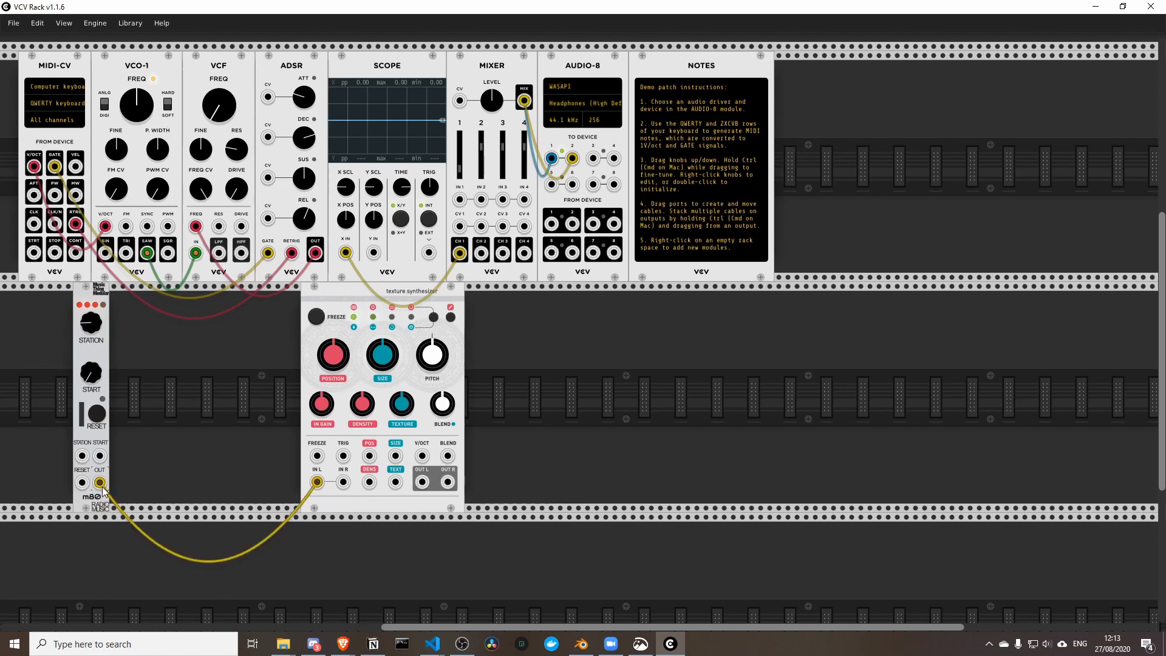
pyautogui.moveTo(343, 483)
pyautogui.mouseDown()
pyautogui.moveTo(333, 517)
pyautogui.moveTo(176, 547)
pyautogui.moveTo(99, 483)
pyautogui.mouseUp()
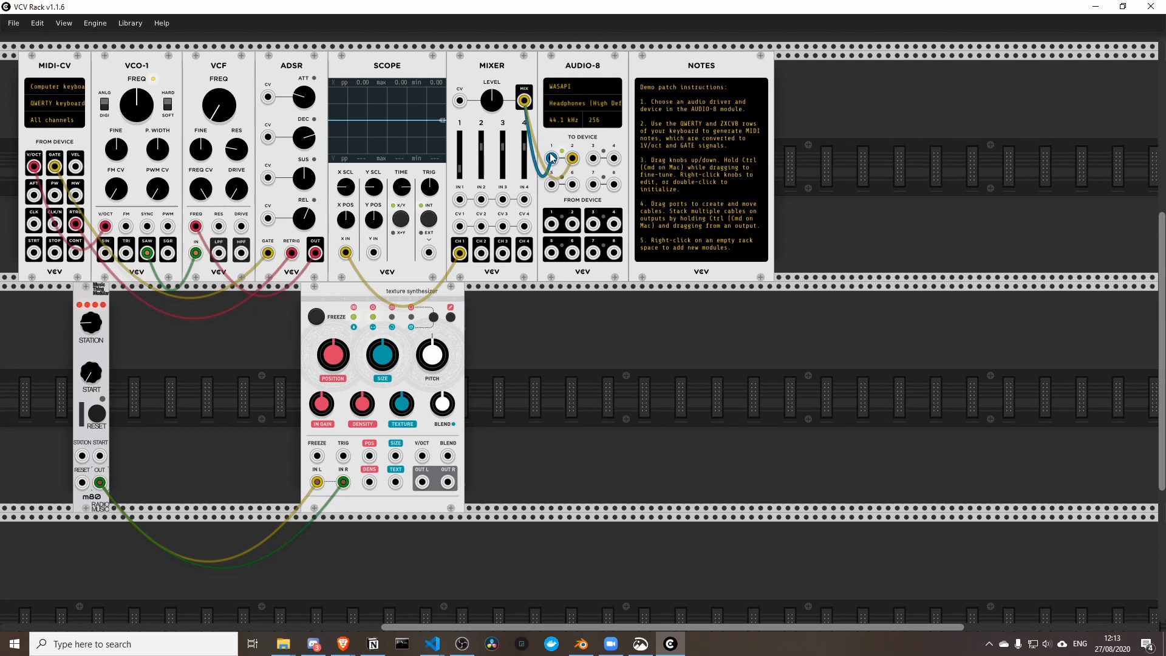
pyautogui.moveTo(550, 159); pyautogui.dragTo(564, 176)
pyautogui.moveTo(422, 481); pyautogui.dragTo(549, 159)
pyautogui.moveTo(448, 482); pyautogui.dragTo(574, 157)
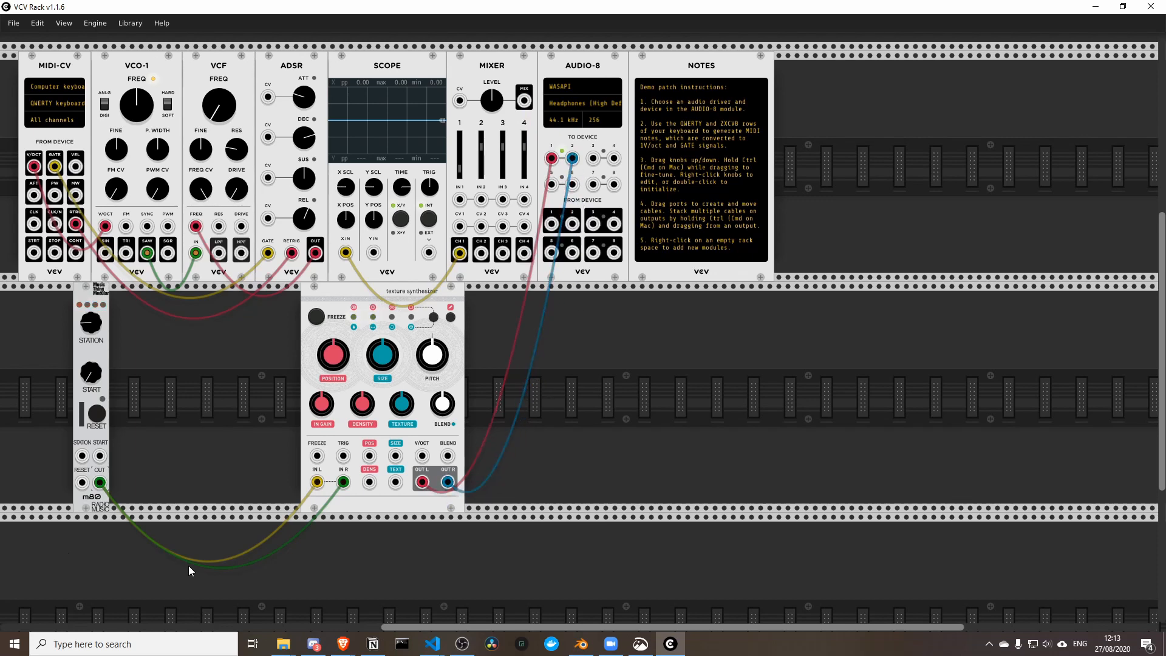
# Move Radio Music closer to the texture synthesizer and adjust the synthesizer's DENSITY, TEXTURE, POSITION and BLEND knobs.
pyautogui.click(462, 643)
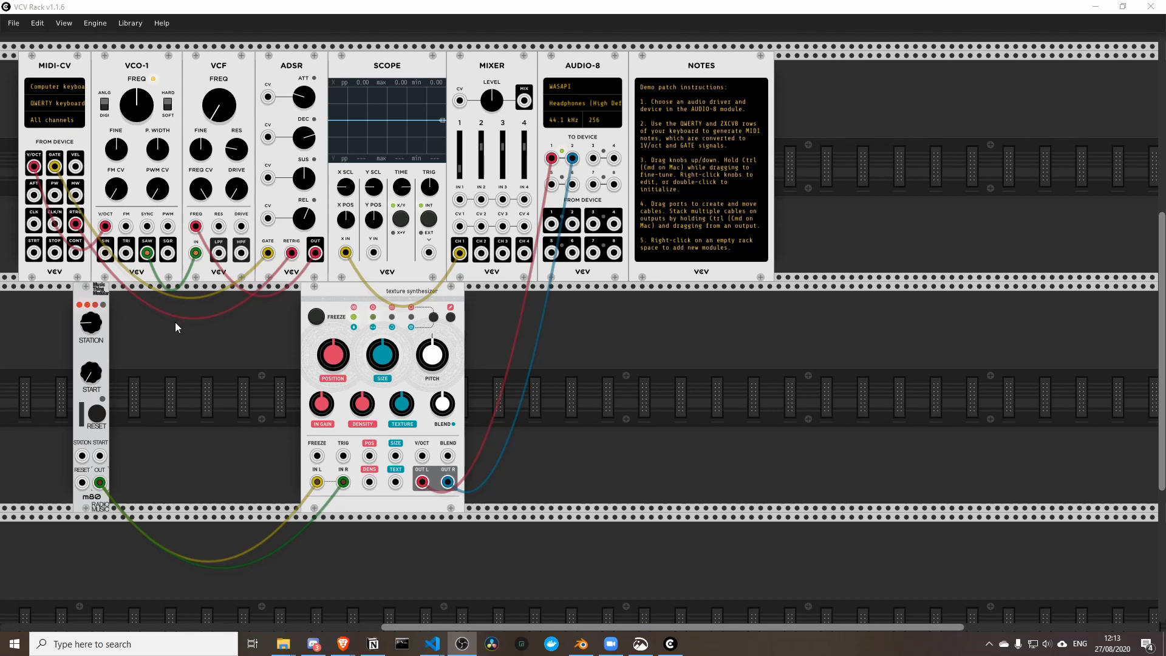
pyautogui.moveTo(93, 290); pyautogui.dragTo(223, 286)
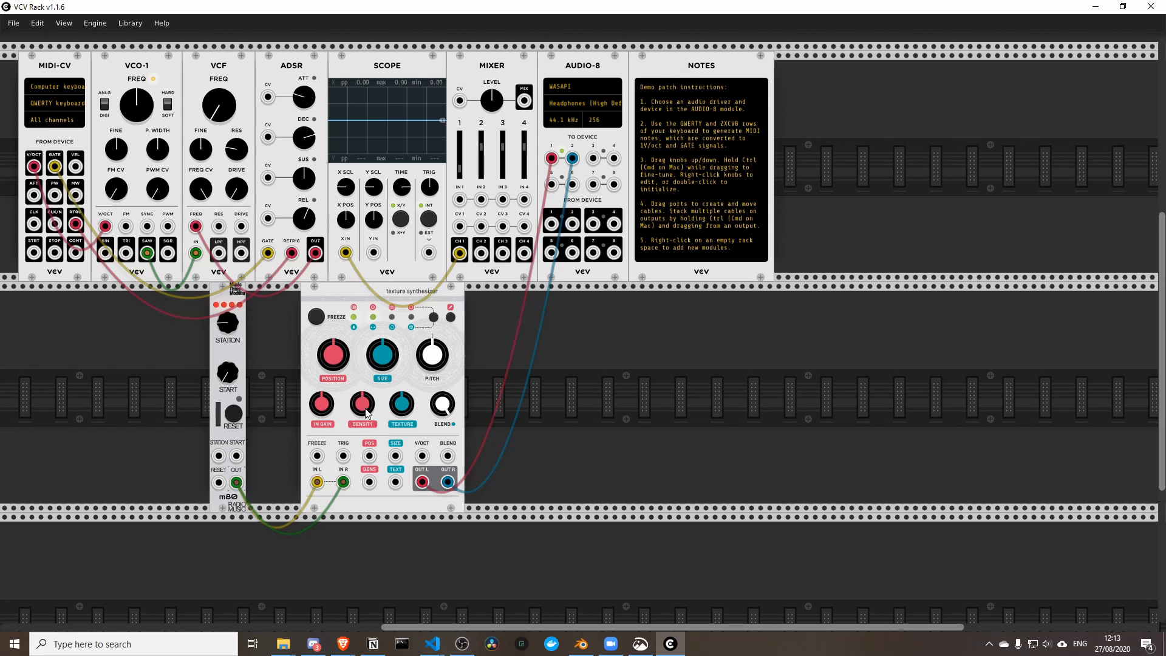
pyautogui.moveTo(366, 410); pyautogui.dragTo(365, 407)
pyautogui.moveTo(364, 413); pyautogui.dragTo(365, 408)
pyautogui.moveTo(363, 404); pyautogui.dragTo(368, 409)
pyautogui.moveTo(410, 405); pyautogui.dragTo(409, 395)
pyautogui.moveTo(376, 405); pyautogui.dragTo(376, 403)
pyautogui.moveTo(334, 355); pyautogui.dragTo(334, 352)
pyautogui.moveTo(442, 404); pyautogui.dragTo(442, 419)
pyautogui.hotkey('alt', 'Tab')
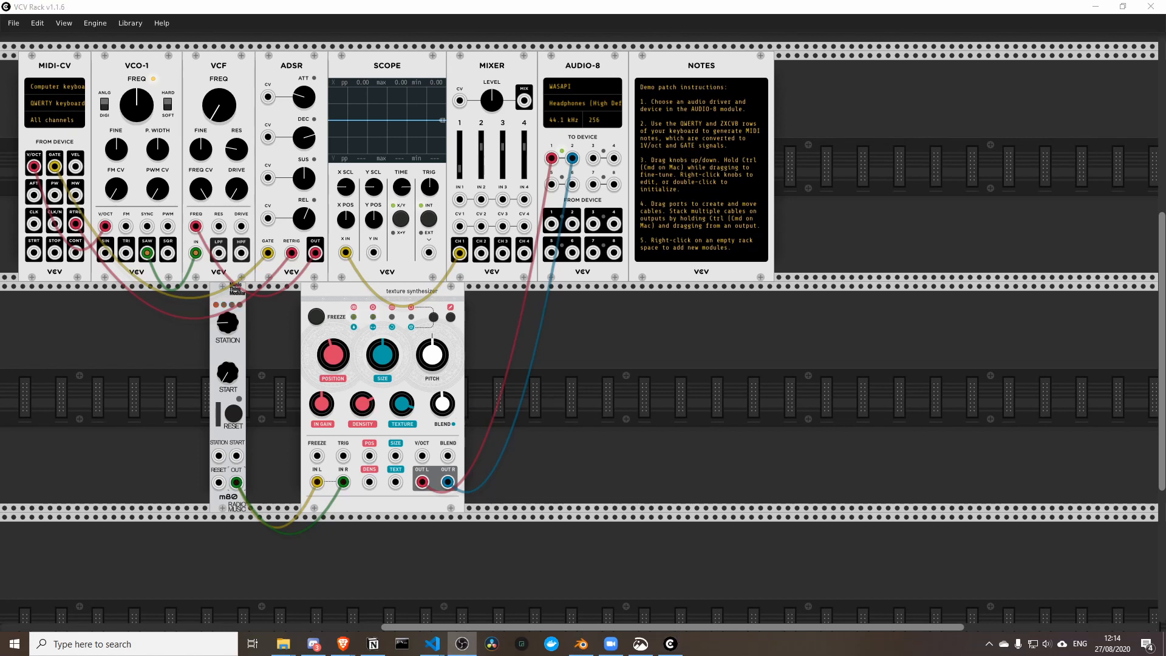
# Turn down the texture synthesizer's POSITION knob and cycle through its BLEND parameters, inspecting and adjusting their values.
pyautogui.click(333, 360)
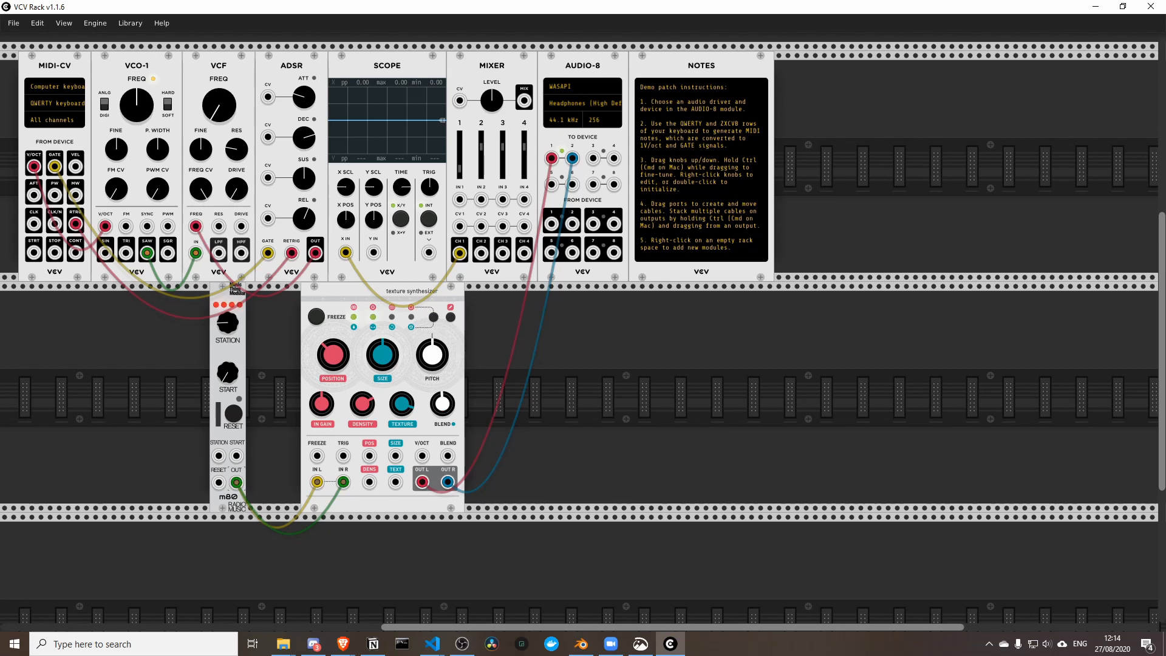
pyautogui.click(433, 317)
pyautogui.rightClick(442, 402)
pyautogui.click(443, 336)
pyautogui.click(433, 318)
pyautogui.rightClick(442, 393)
pyautogui.click(457, 379)
pyautogui.moveTo(443, 403); pyautogui.dragTo(444, 316)
pyautogui.click(435, 319)
pyautogui.rightClick(443, 405)
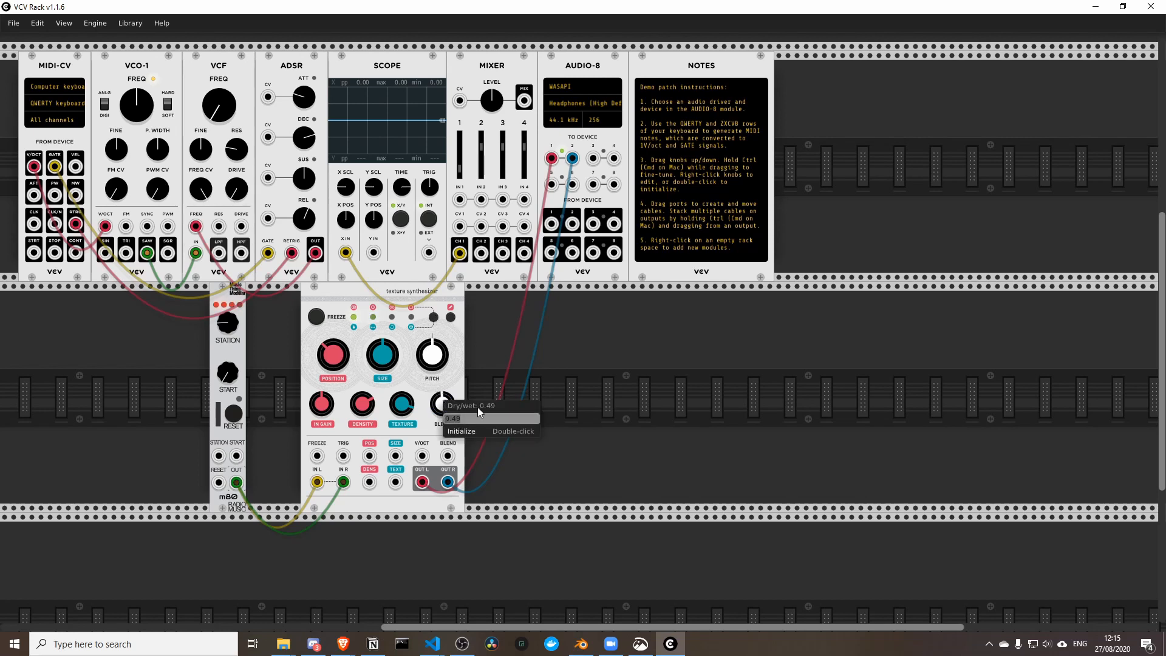
pyautogui.click(453, 385)
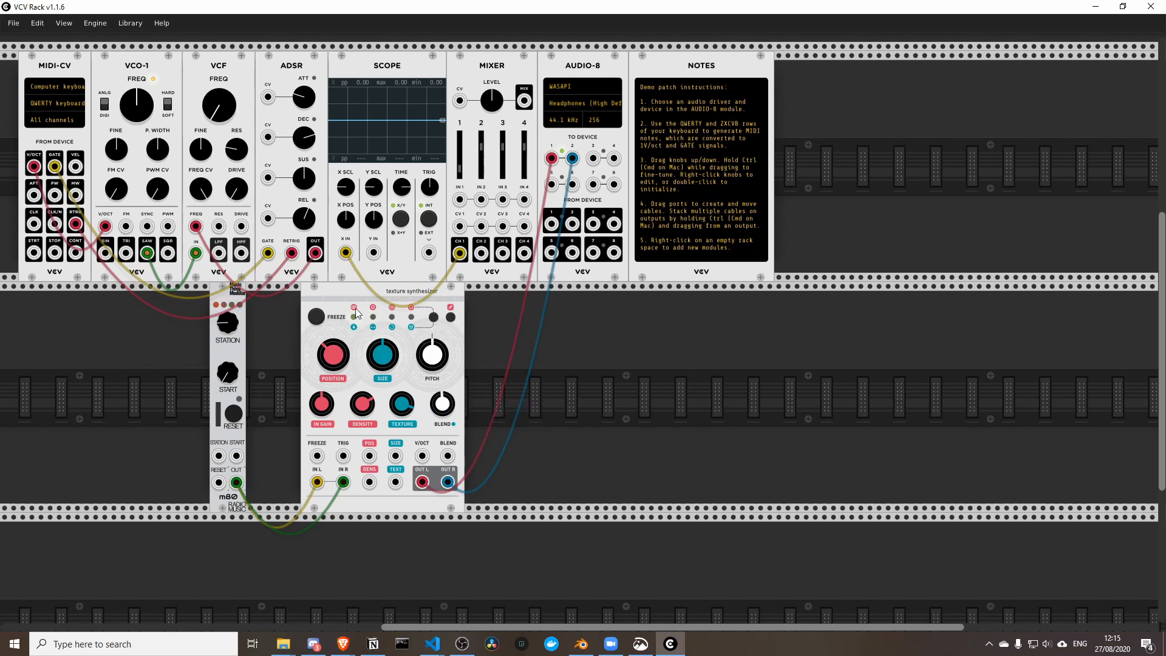
# Turn up the texture synthesizer's BLEND and POSITION knobs and enable FREEZE.
pyautogui.moveTo(445, 406); pyautogui.dragTo(446, 277)
pyautogui.click(317, 318)
pyautogui.moveTo(333, 355); pyautogui.dragTo(333, 319)
pyautogui.hotkey('alt', 'Tab')
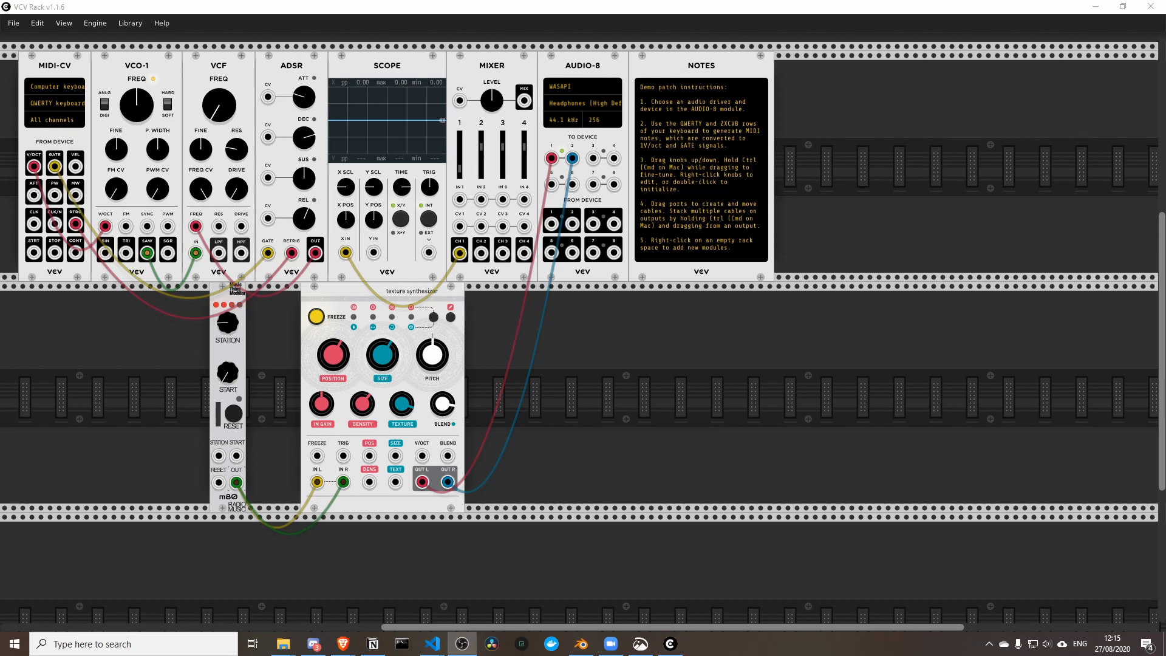
pyautogui.hotkey('alt', 'Tab')
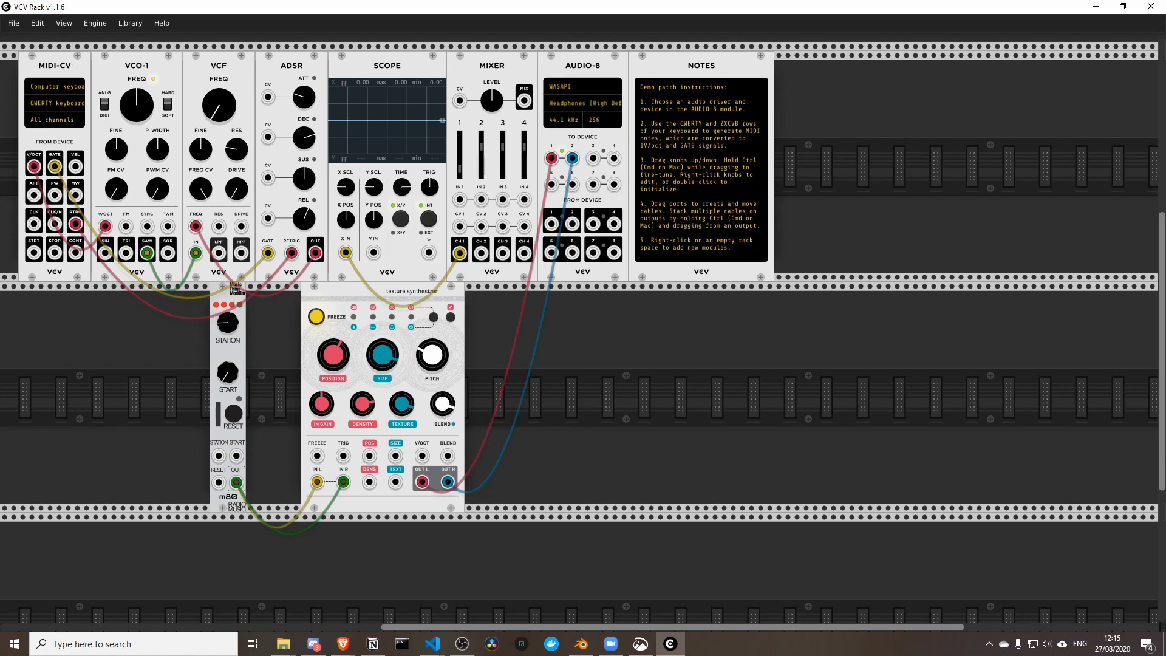
# Turn FREEZE off, raise Radio Music's STATION knob, and readjust the texture synthesizer's DENSITY, BLEND and PITCH knobs.
pyautogui.moveTo(366, 406); pyautogui.dragTo(342, 372)
pyautogui.moveTo(238, 320); pyautogui.dragTo(238, 310)
pyautogui.moveTo(429, 398); pyautogui.dragTo(429, 392)
pyautogui.moveTo(424, 351); pyautogui.dragTo(379, 377)
# Move Radio Music closer to the texture synthesizer, find modules matching "lfo" without the brand filter, and place an LFO-1 to the left of Radio Music.
pyautogui.moveTo(232, 348); pyautogui.dragTo(260, 349)
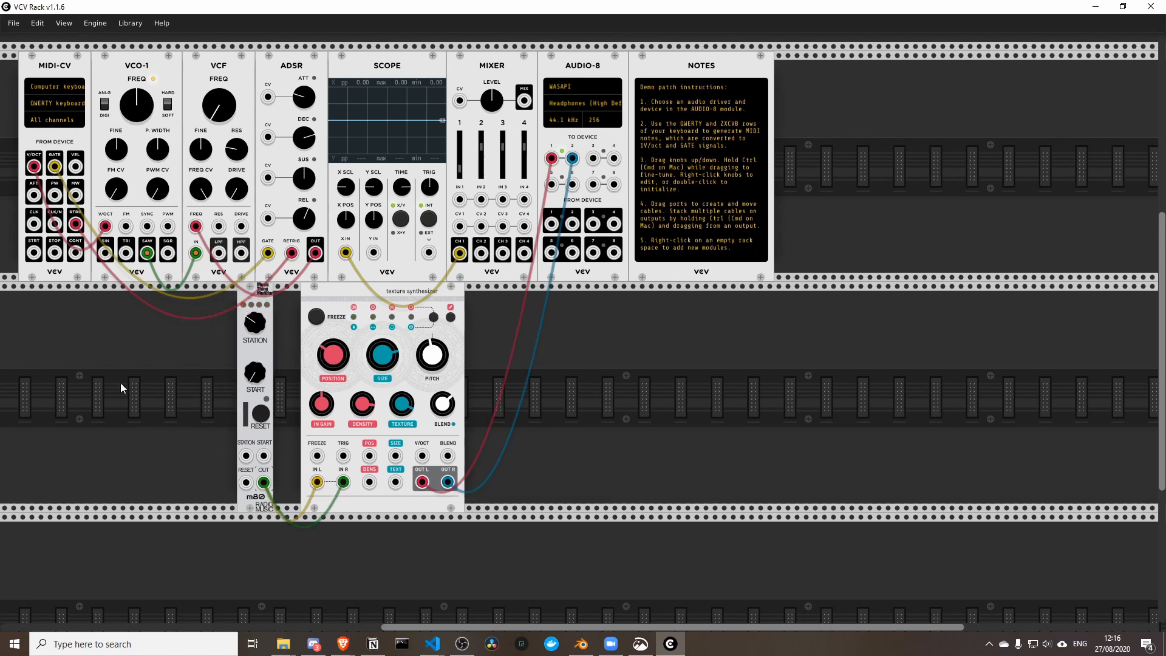
pyautogui.rightClick(98, 379)
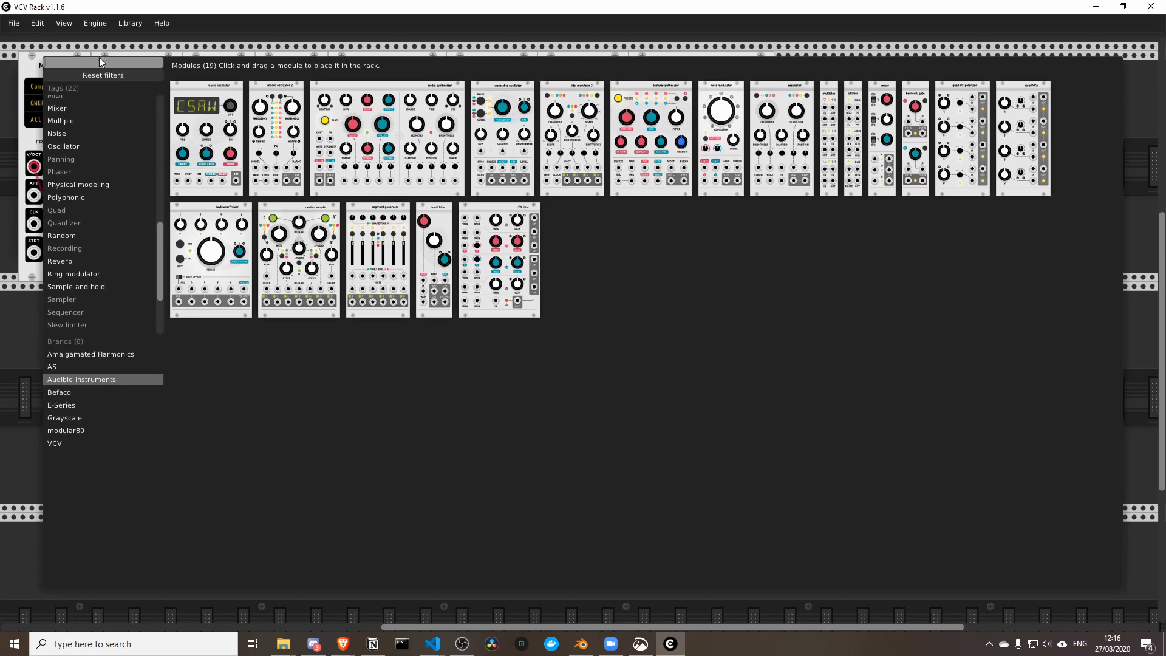
pyautogui.write('lfo')
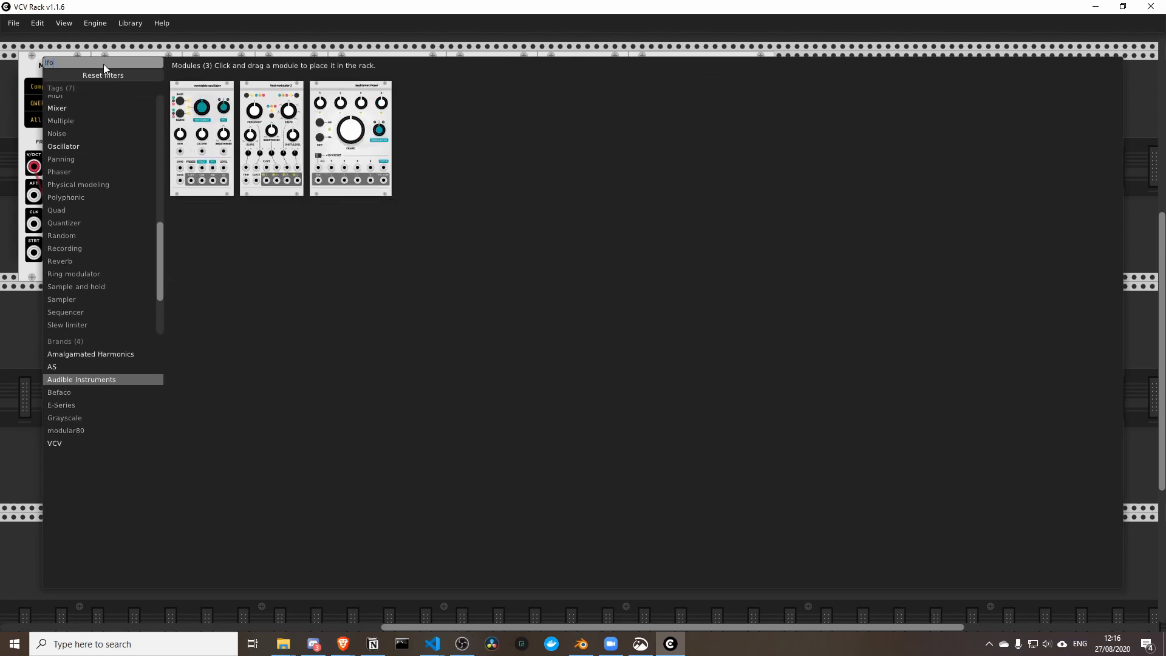
pyautogui.click(82, 381)
pyautogui.moveTo(560, 107); pyautogui.dragTo(191, 410)
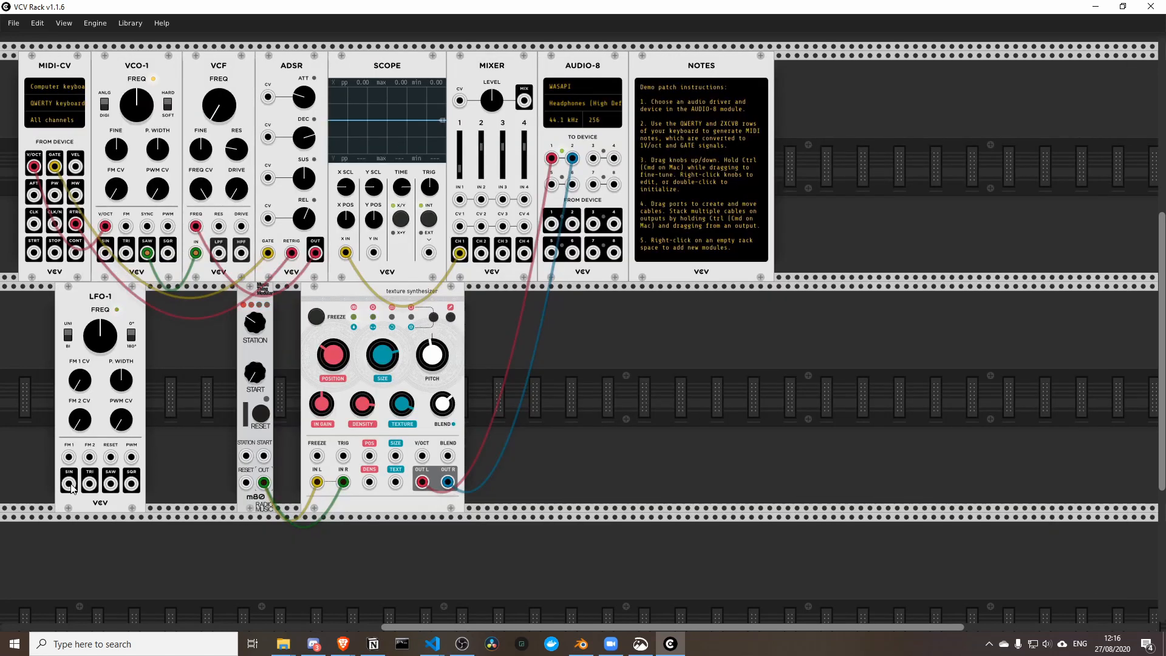
# Patch LFO-1's SIN output to the texture synthesizer's POS input and move that cable end to Radio Music's STATION input.
pyautogui.moveTo(69, 482); pyautogui.dragTo(369, 457)
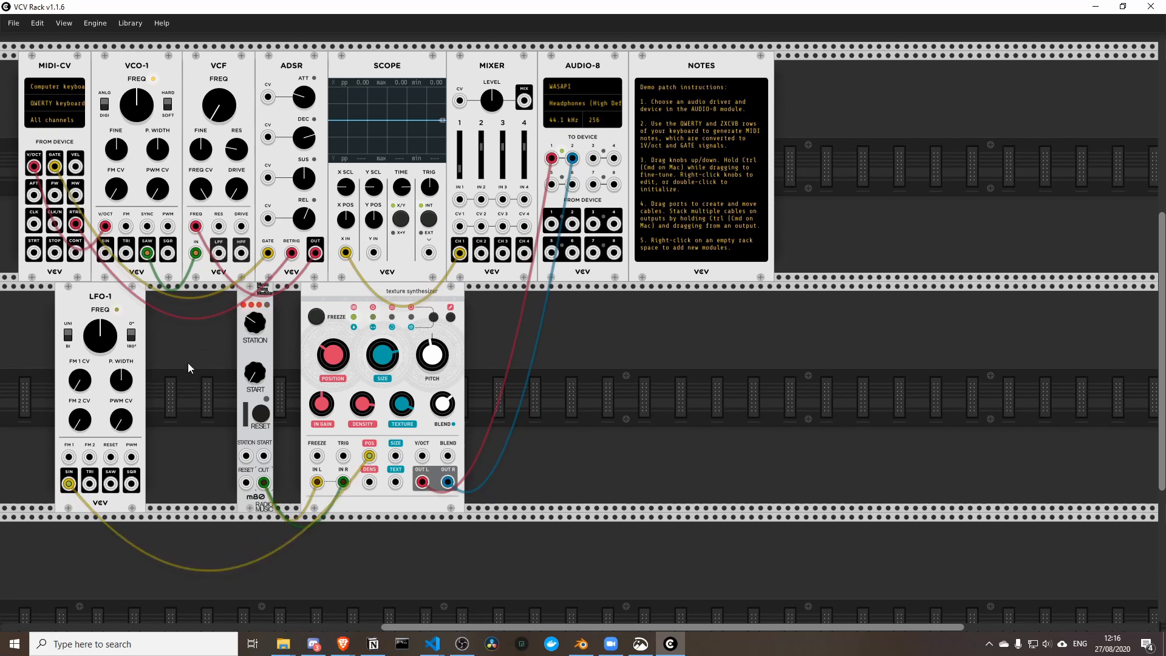
pyautogui.moveTo(370, 457); pyautogui.dragTo(246, 457)
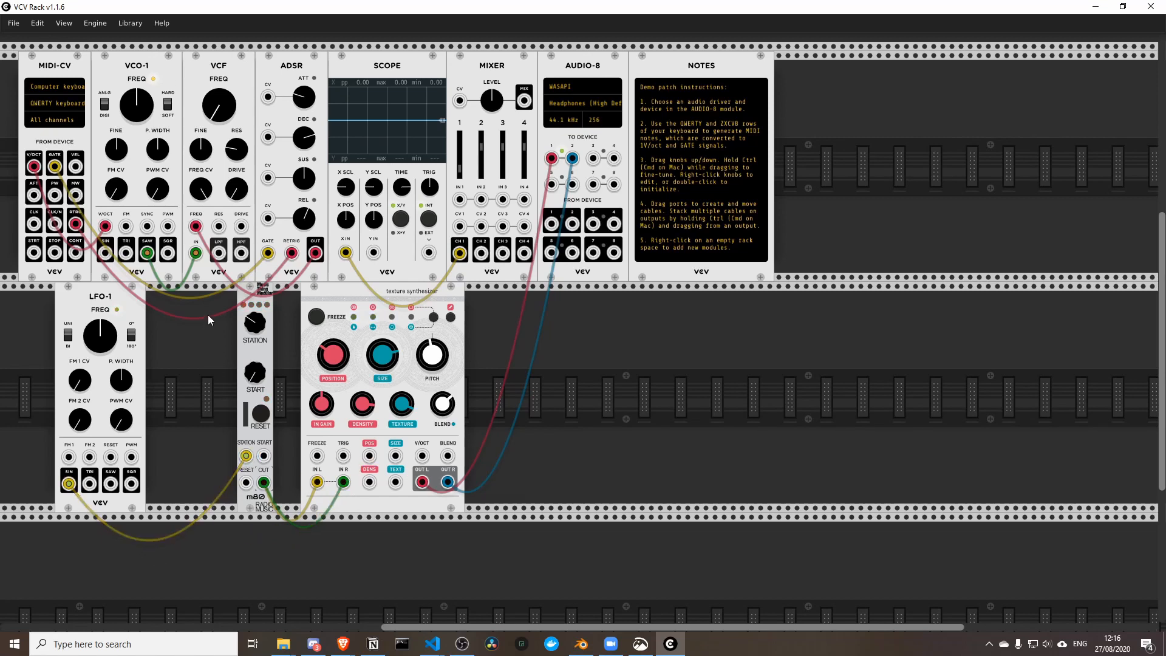
# Turn down LFO-1's FREQ knob and turn up the texture synthesizer's POSITION knob.
pyautogui.moveTo(101, 342); pyautogui.dragTo(102, 355)
pyautogui.moveTo(332, 358); pyautogui.dragTo(332, 265)
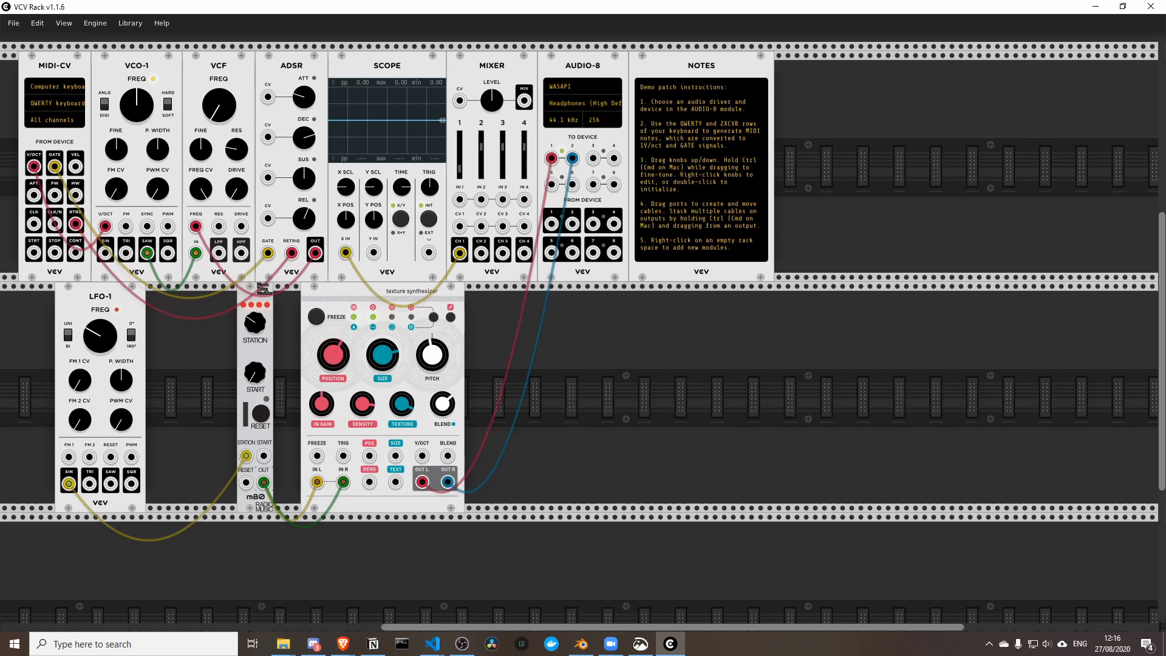